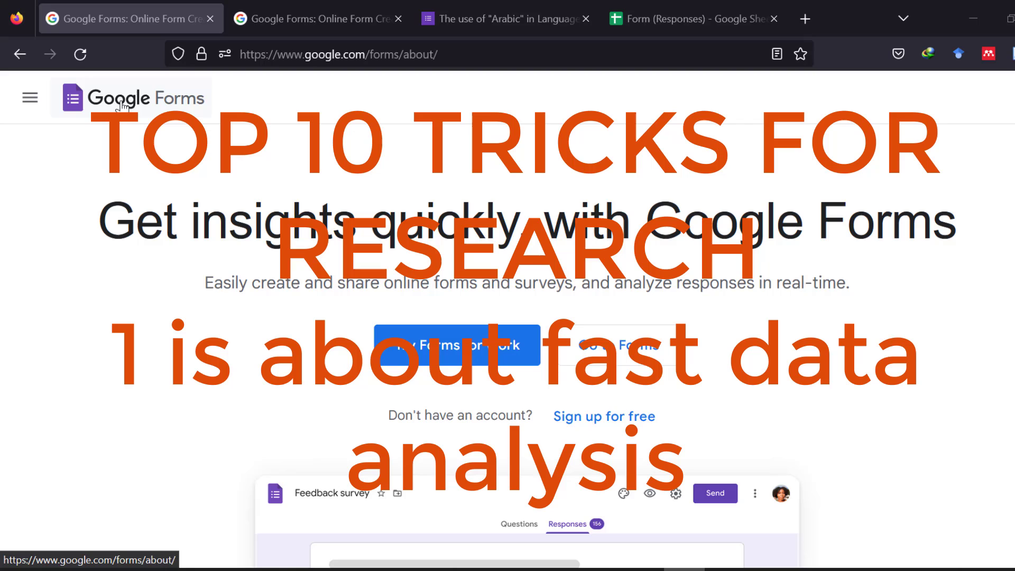
# Create a new blank untitled form from the Google Forms home page.
pyautogui.click(619, 350)
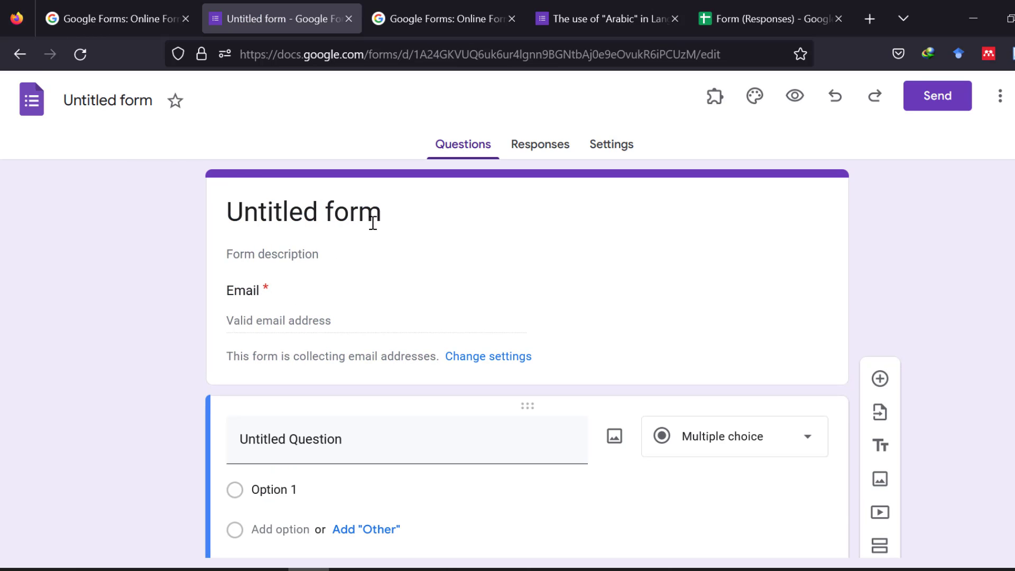
# Leave the form title unchanged and name the first question GENDER.
pyautogui.moveTo(389, 213); pyautogui.dragTo(226, 211)
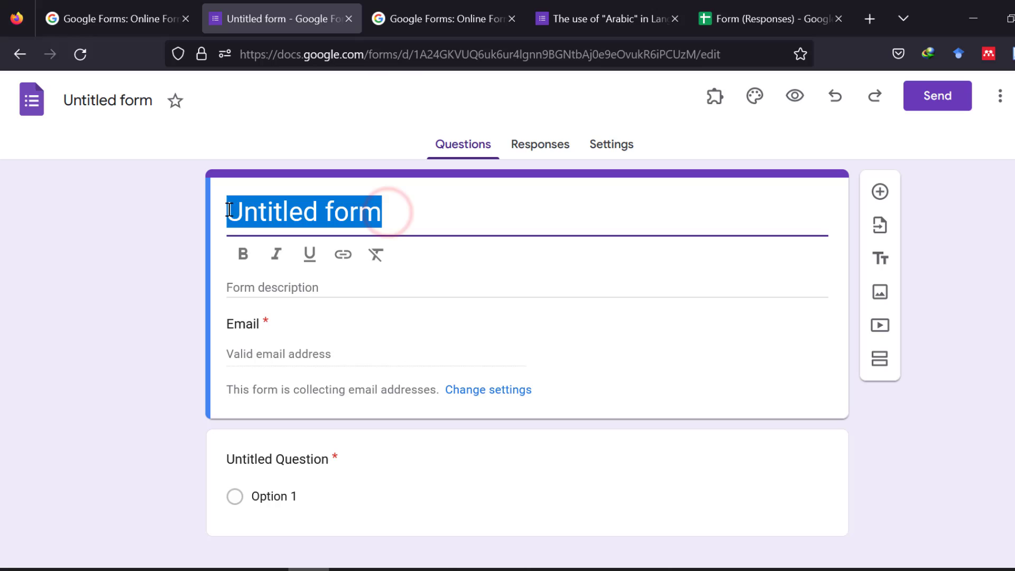
pyautogui.click(267, 290)
pyautogui.click(263, 347)
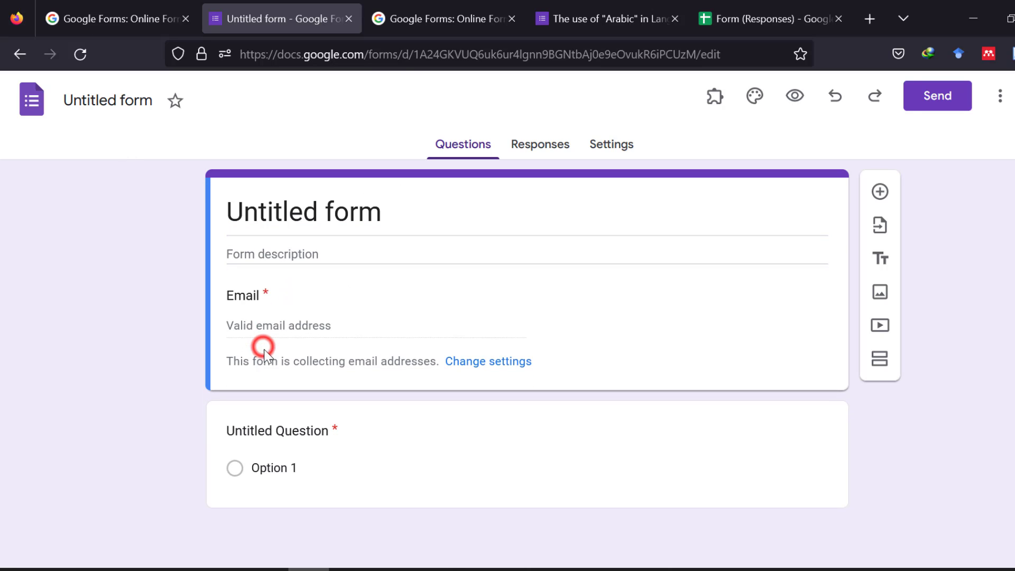
pyautogui.click(306, 426)
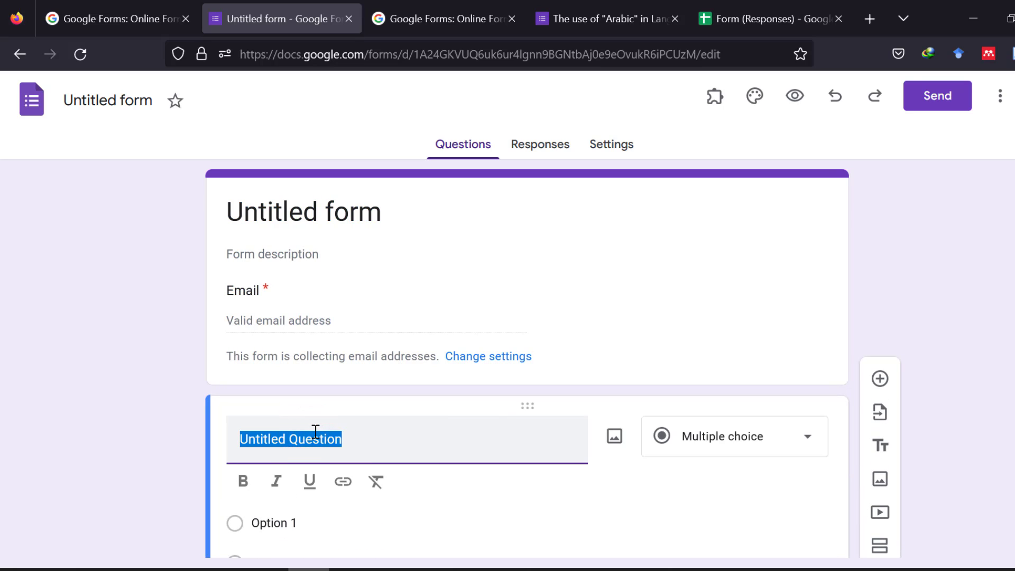
pyautogui.write('GE')
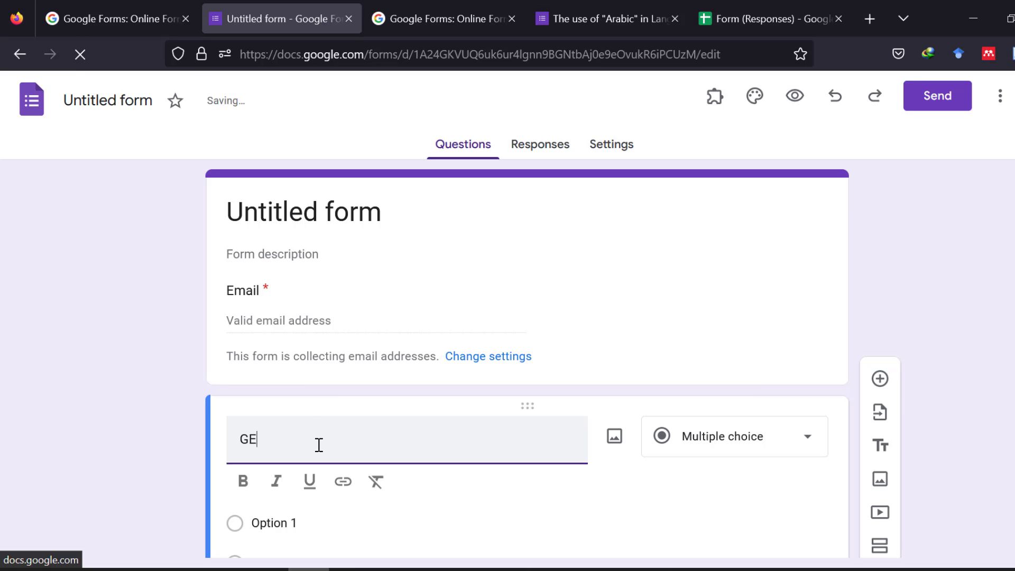
pyautogui.write('NDER')
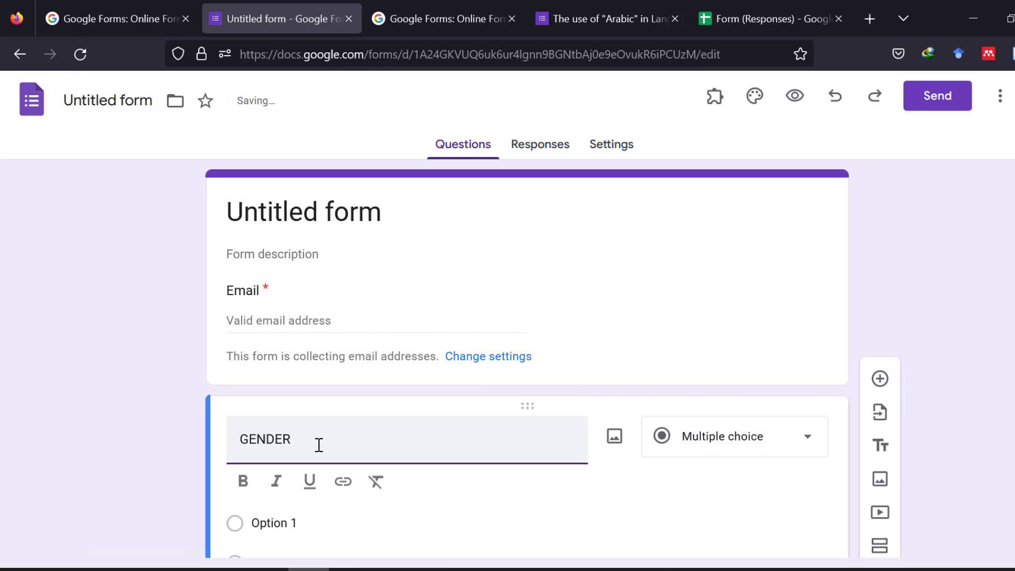
# Give GENDER the options Male, Female, Prefer not to say and Other.
pyautogui.scroll(-2, 319, 442)
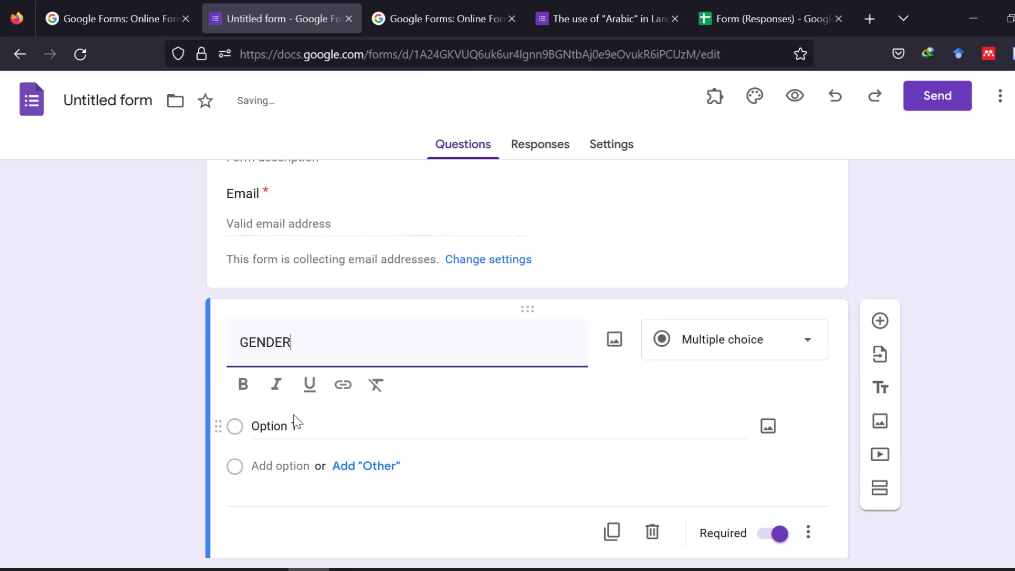
pyautogui.click(300, 427)
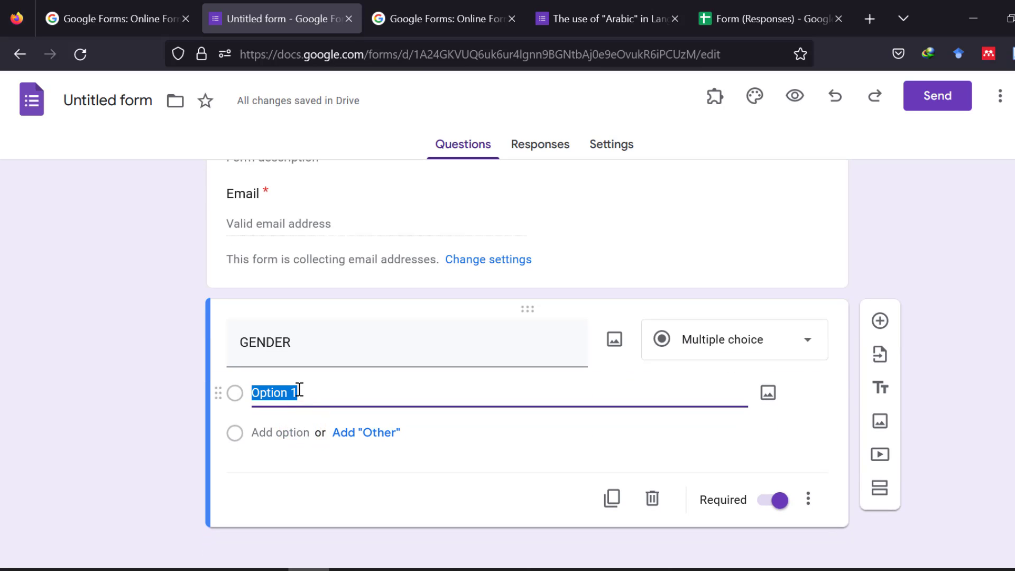
pyautogui.write('M')
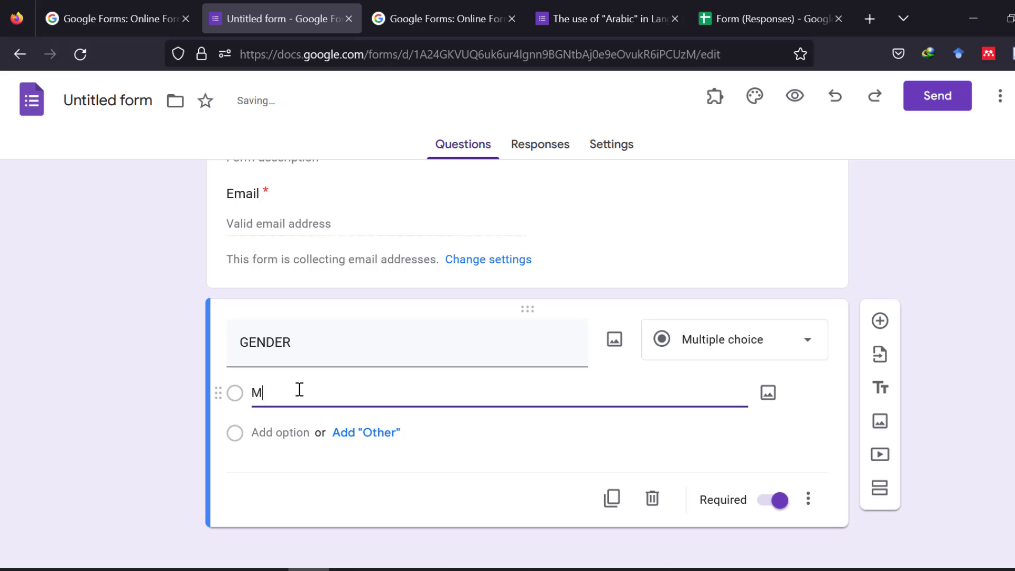
pyautogui.write('ale')
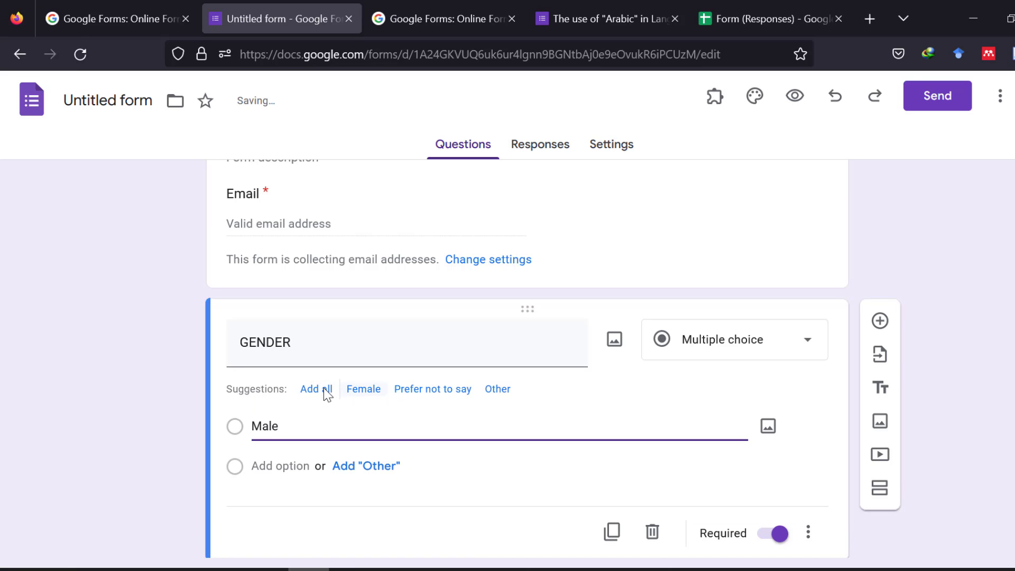
pyautogui.click(314, 390)
pyautogui.scroll(2, 239, 325)
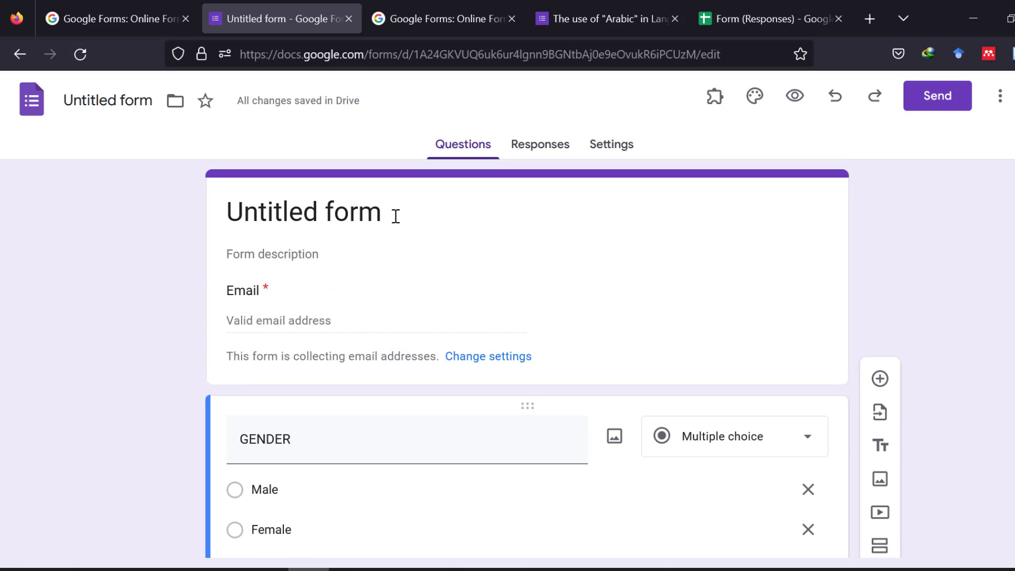
pyautogui.scroll(-5, 336, 423)
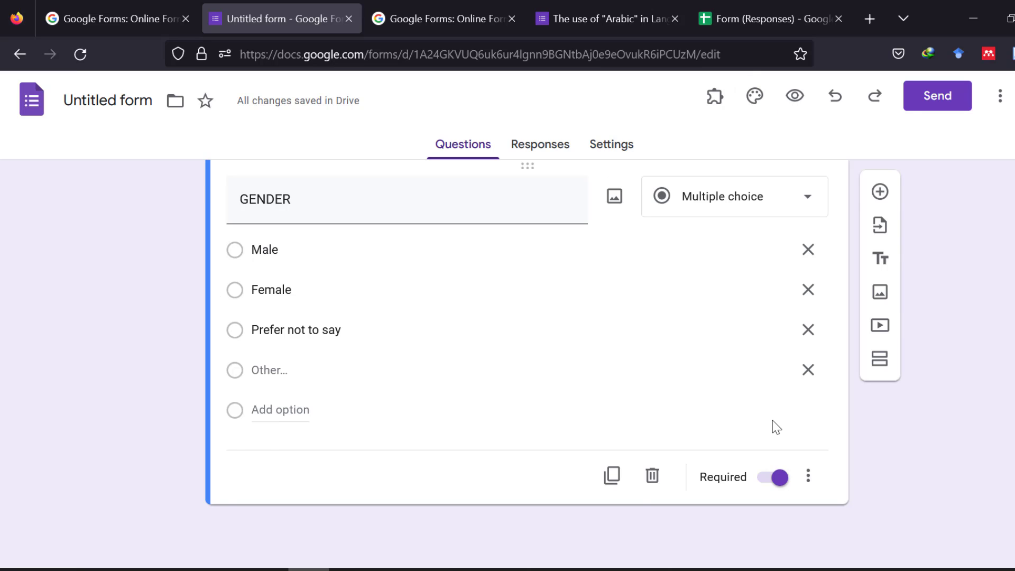
pyautogui.scroll(2, 776, 427)
pyautogui.scroll(-2, 714, 529)
# In the form's Settings, expand the Responses and Presentation sections.
pyautogui.click(613, 149)
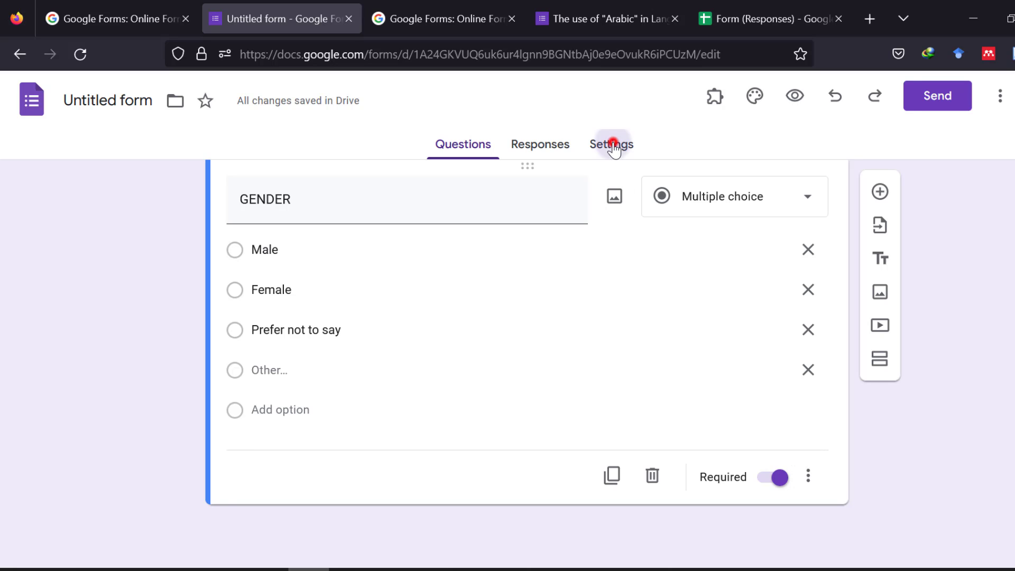
pyautogui.scroll(-5, 385, 350)
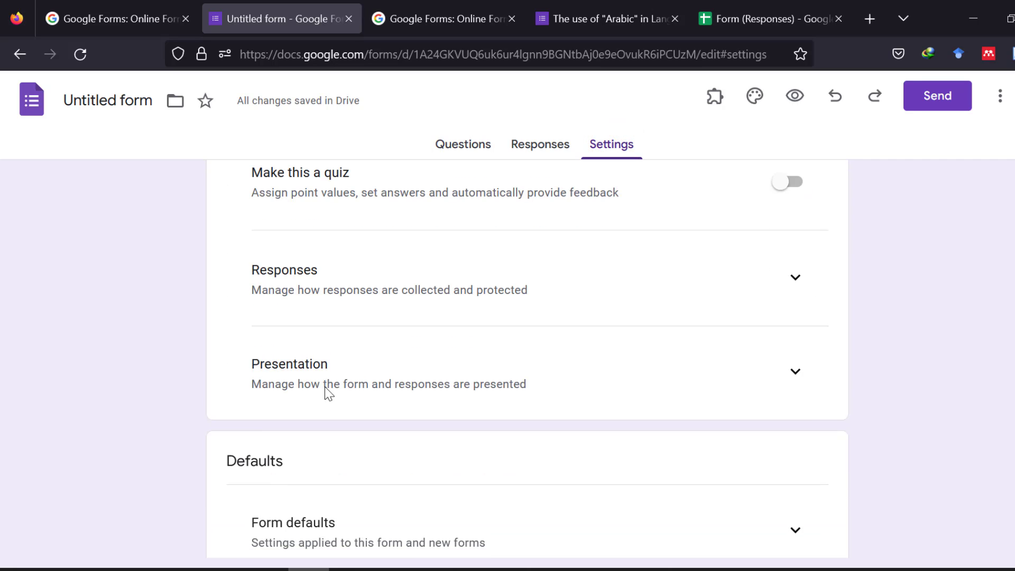
pyautogui.scroll(5, 407, 381)
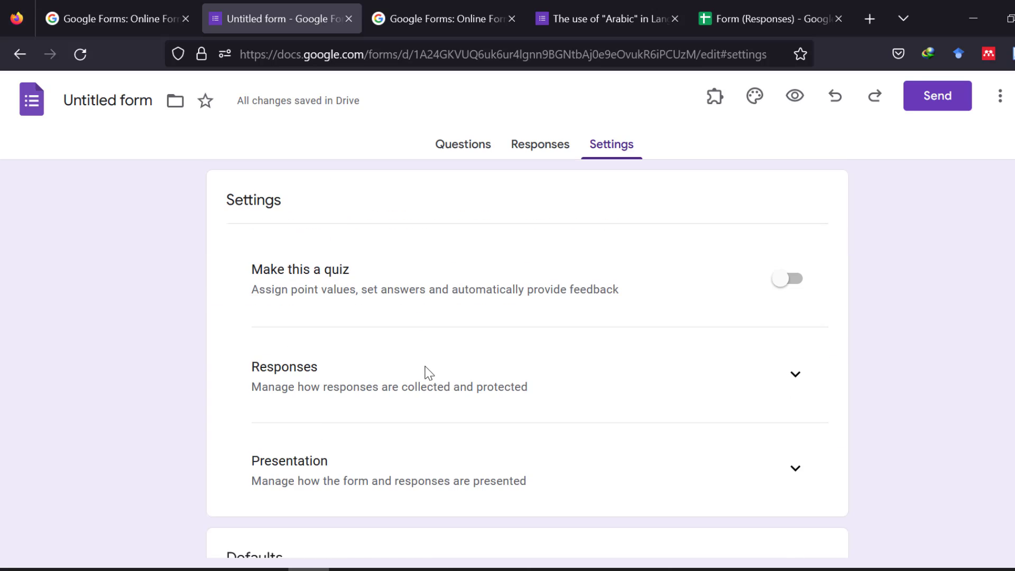
pyautogui.click(791, 379)
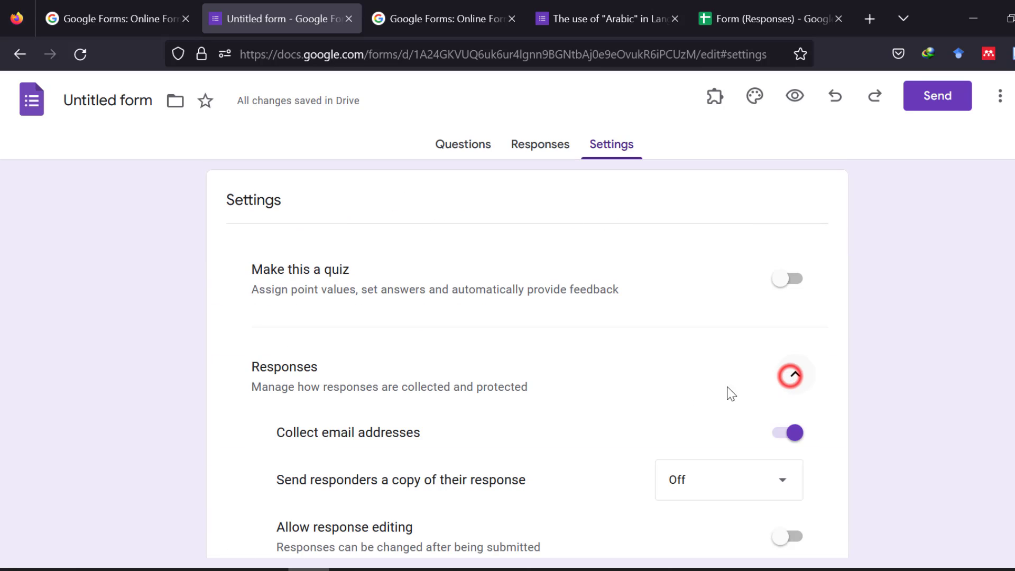
pyautogui.scroll(-2, 462, 426)
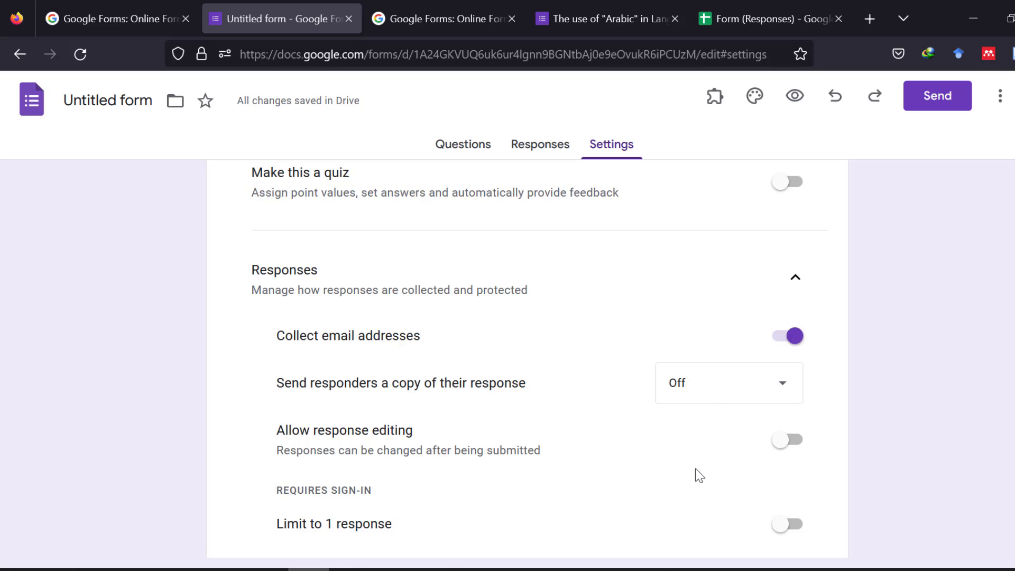
pyautogui.scroll(-2, 455, 444)
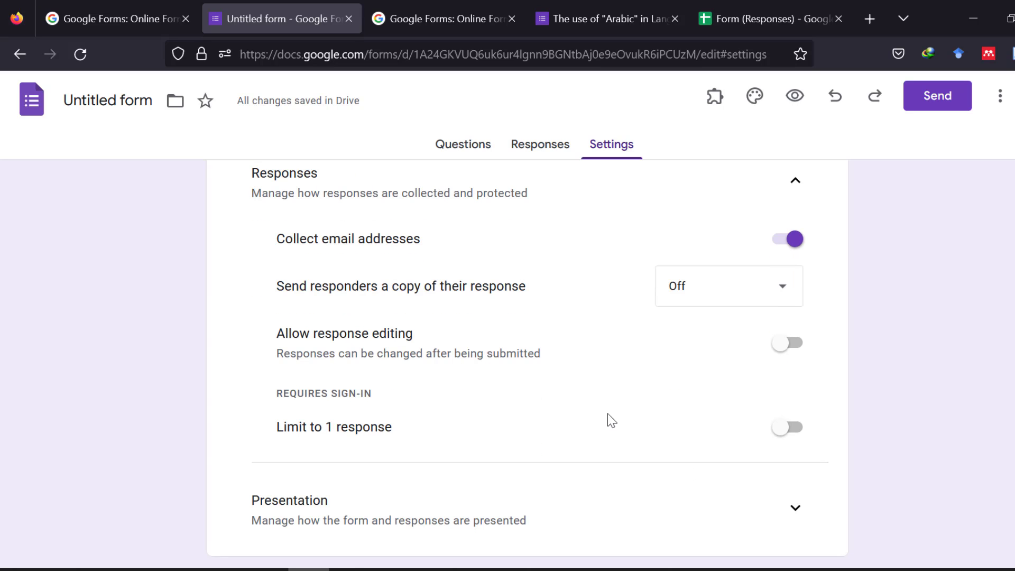
pyautogui.scroll(-1, 550, 447)
pyautogui.scroll(-1, 551, 447)
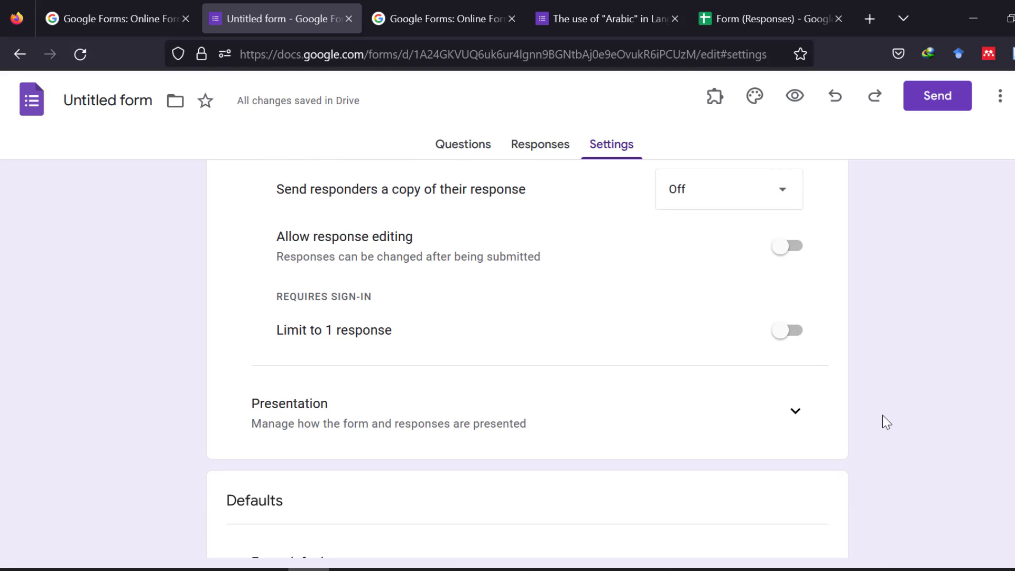
pyautogui.click(796, 412)
pyautogui.scroll(-3, 555, 427)
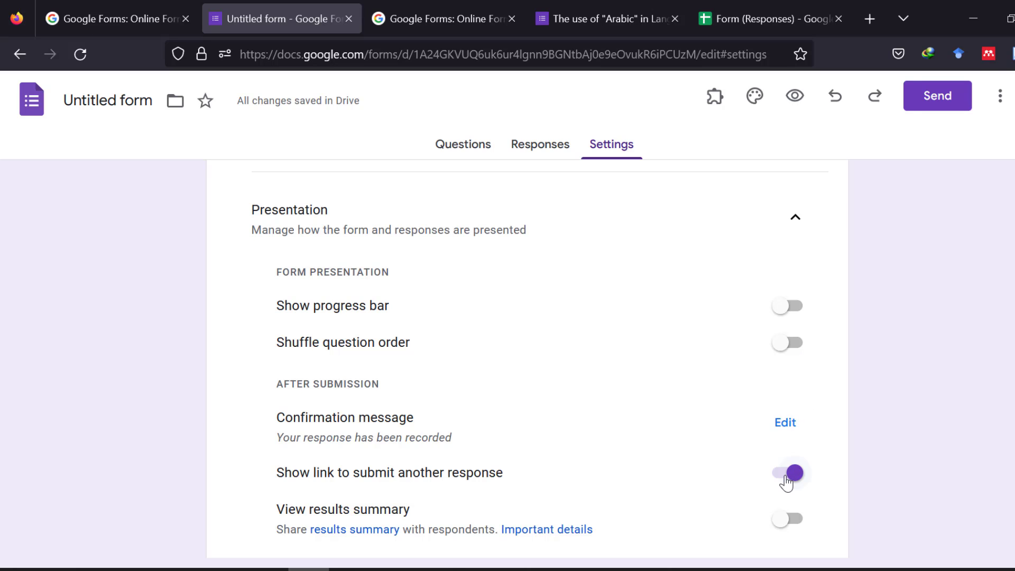
pyautogui.scroll(-3, 786, 479)
pyautogui.scroll(-3, 751, 397)
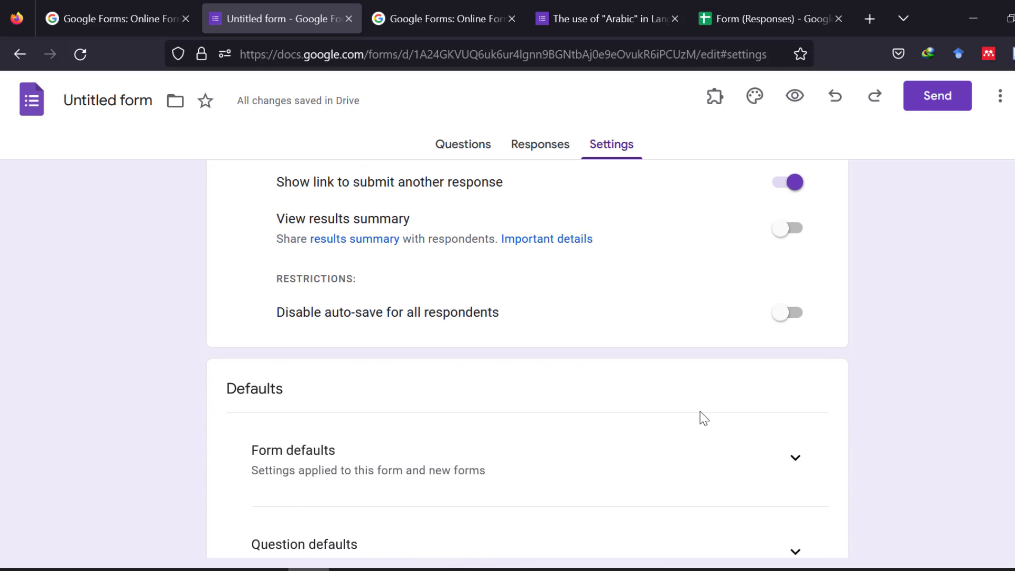
# Under Defaults, turn on 'Make questions required by default', then go back to Questions.
pyautogui.click(799, 361)
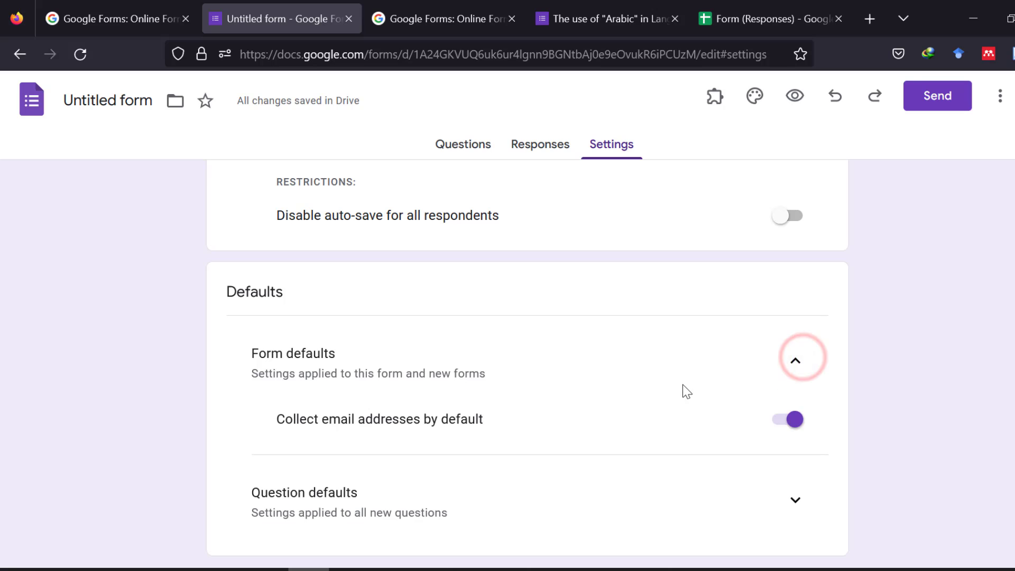
pyautogui.scroll(-1, 682, 390)
pyautogui.click(789, 447)
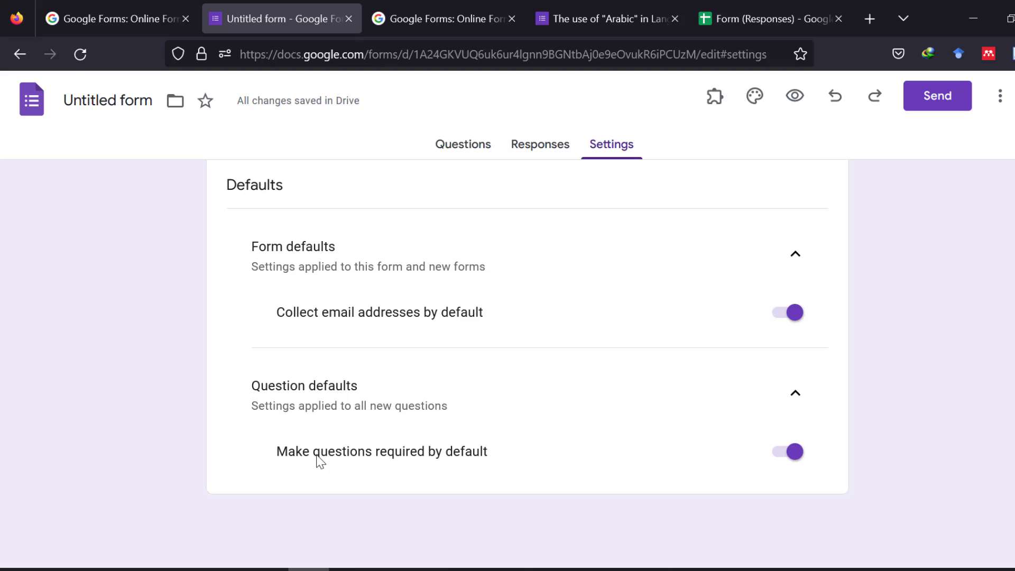
pyautogui.click(783, 458)
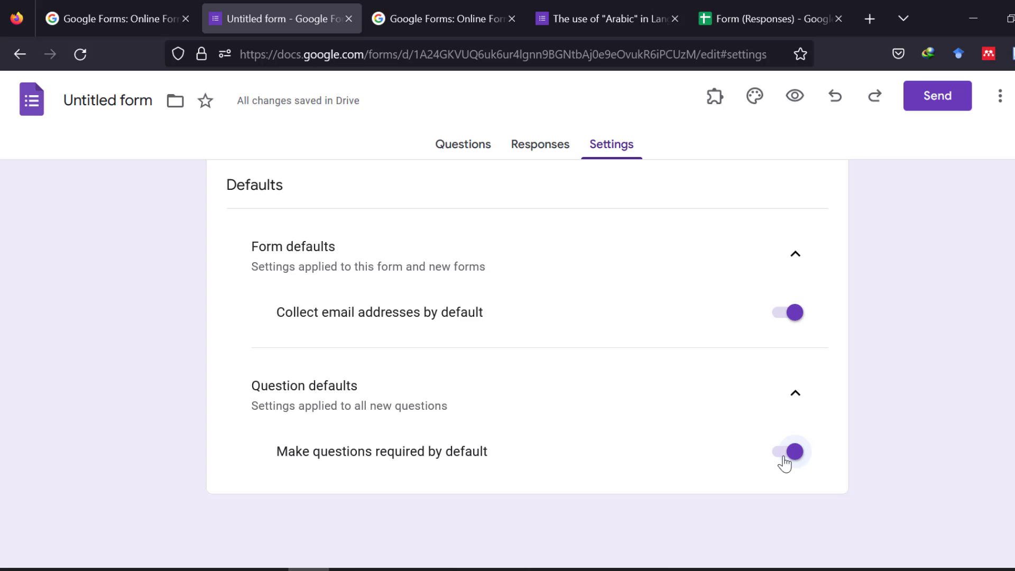
pyautogui.scroll(5, 728, 408)
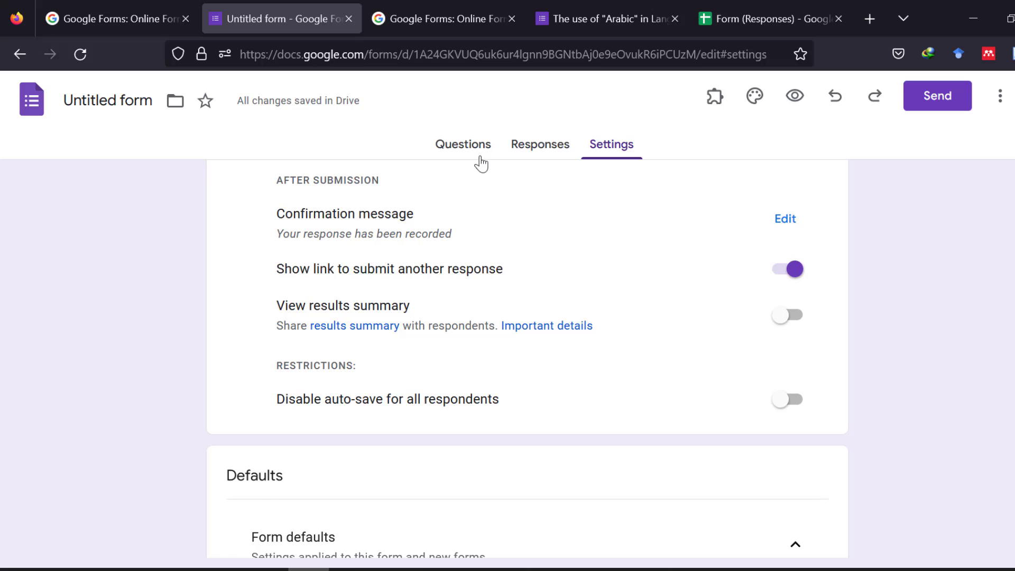
pyautogui.scroll(10, 522, 321)
pyautogui.click(448, 138)
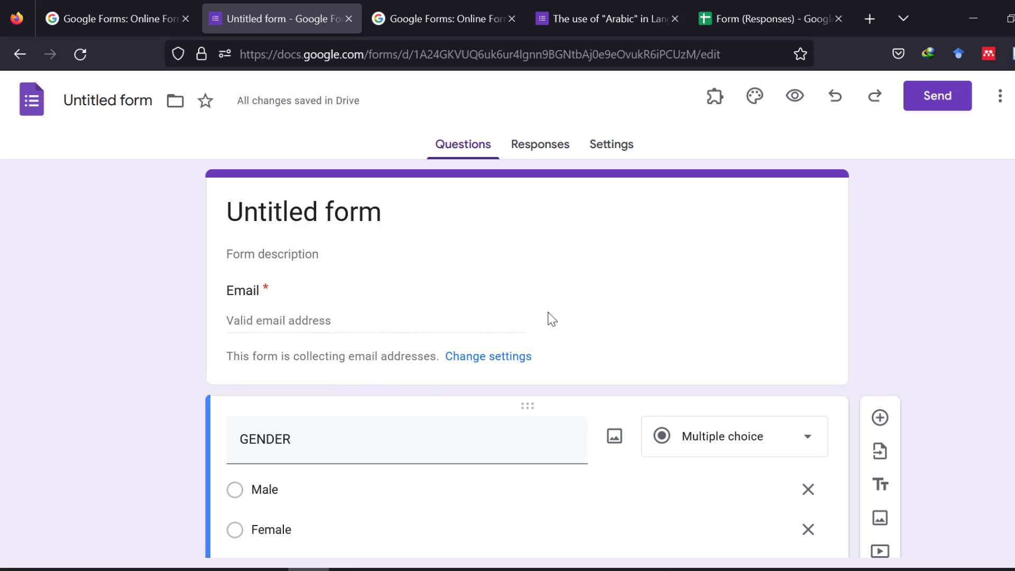
# Make the form a quiz that releases marks later, after manual review.
pyautogui.click(615, 146)
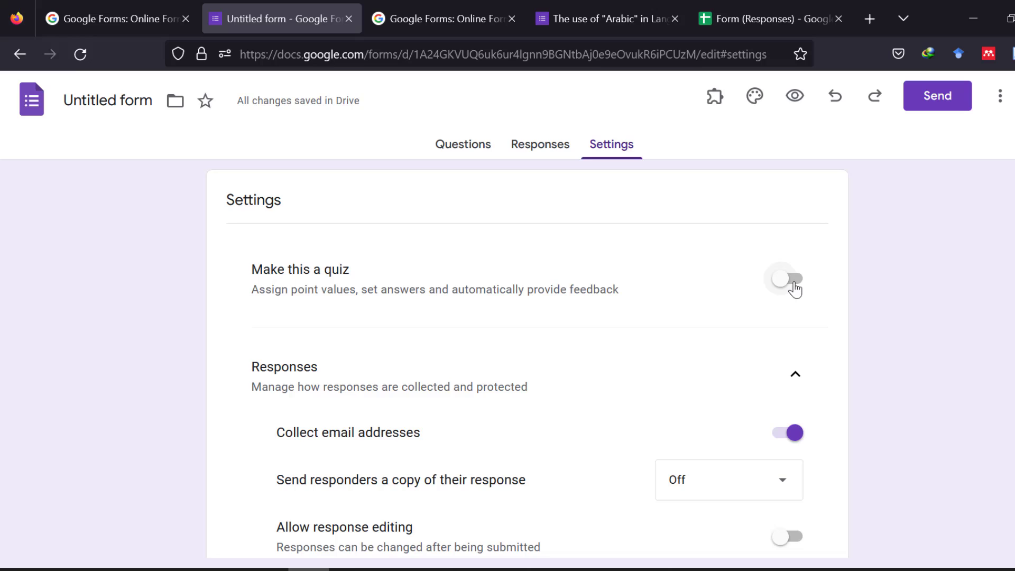
pyautogui.click(794, 286)
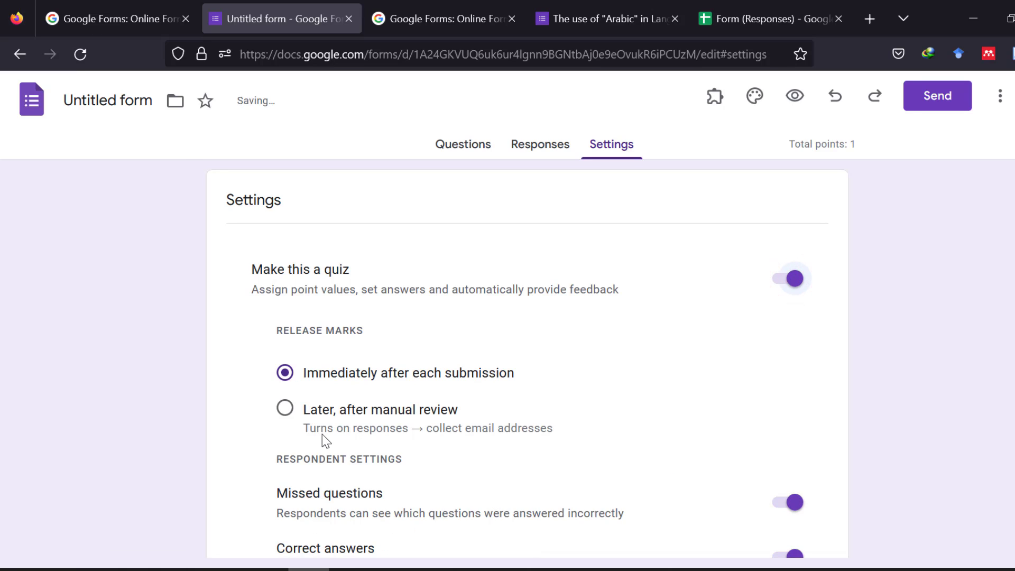
pyautogui.click(285, 409)
pyautogui.scroll(-3, 423, 370)
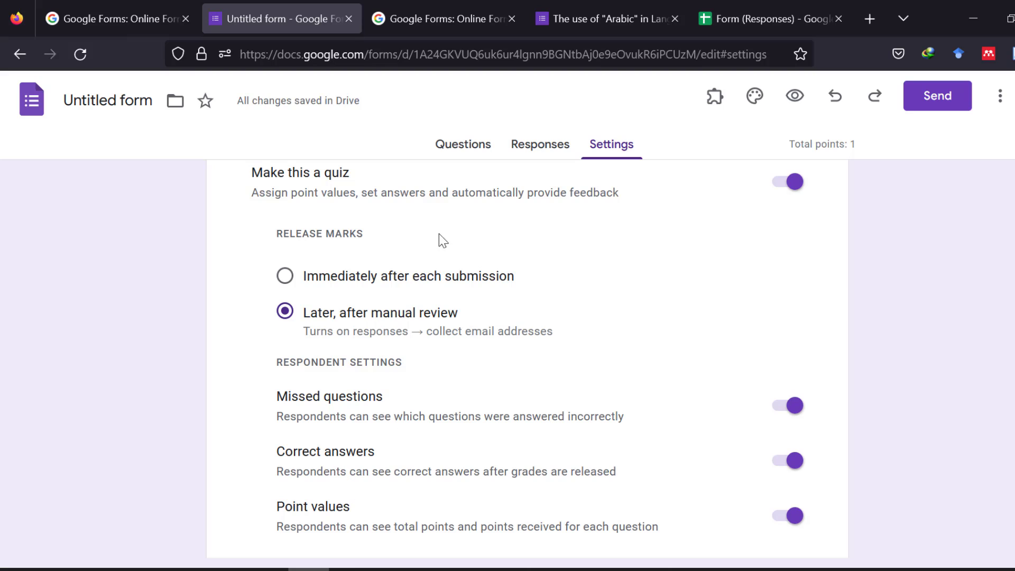
pyautogui.click(480, 144)
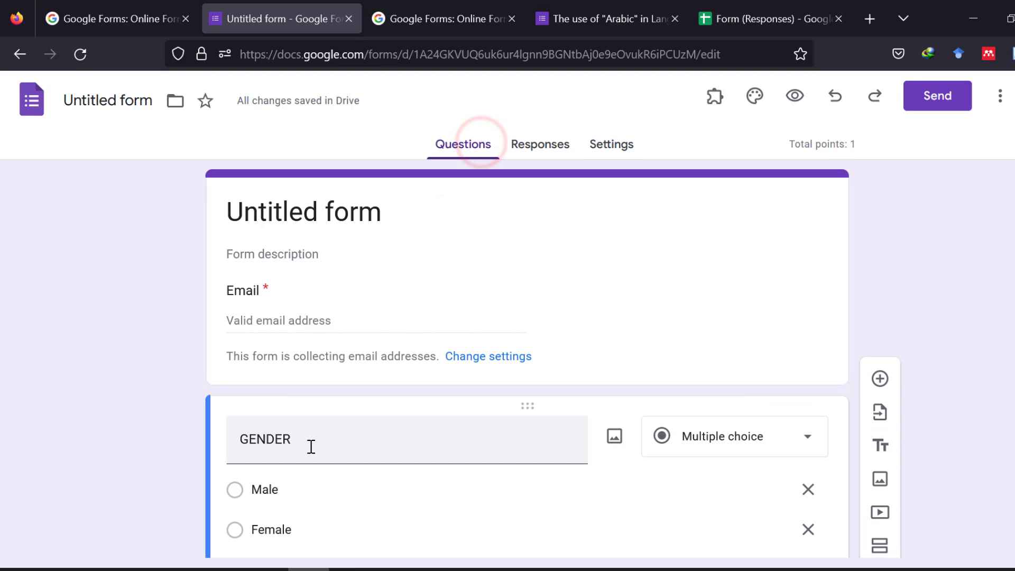
# In the GENDER answer key, mark and then unmark Male, then view the empty Responses.
pyautogui.scroll(-3, 330, 442)
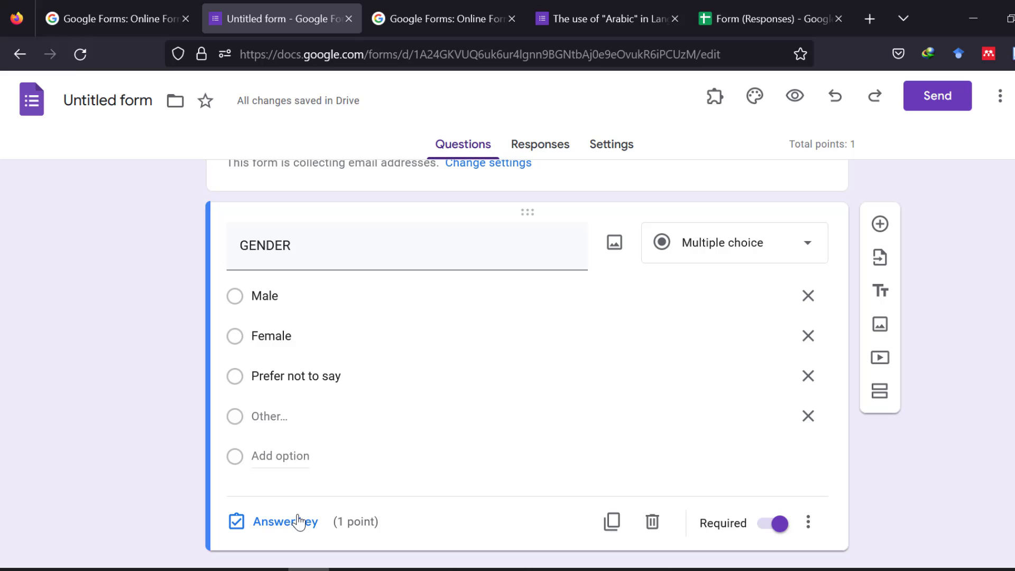
pyautogui.click(281, 517)
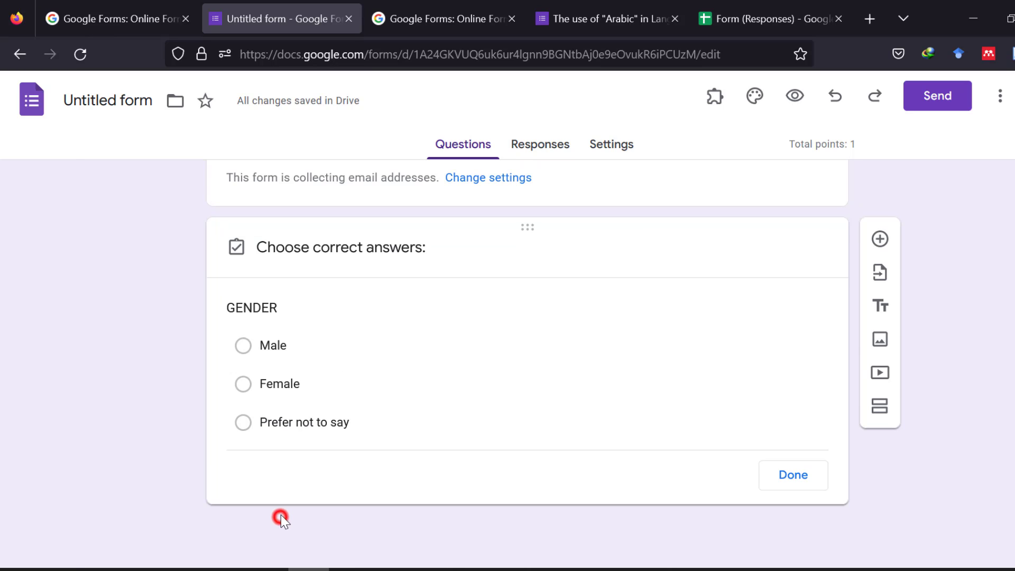
pyautogui.click(244, 351)
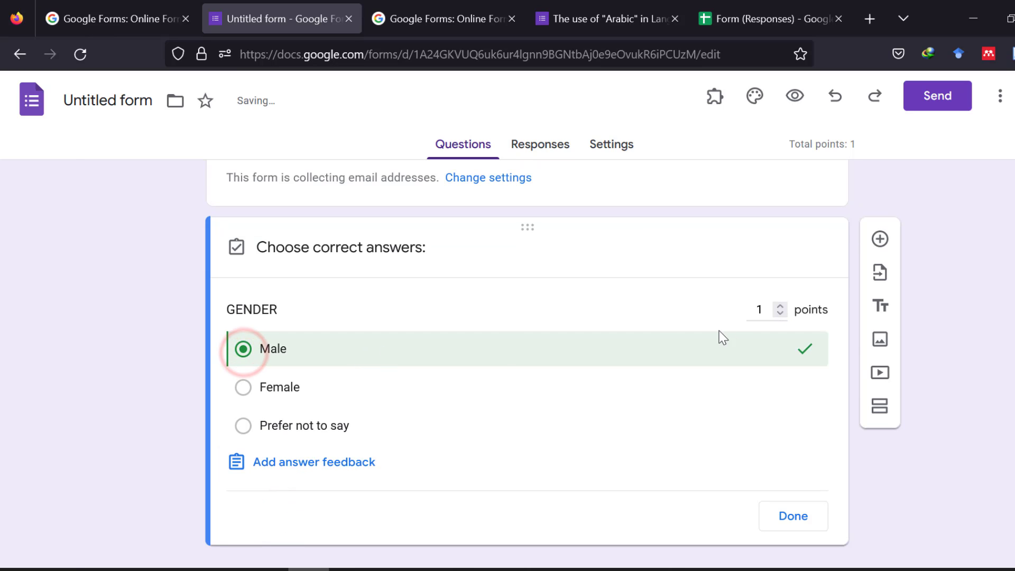
pyautogui.click(244, 351)
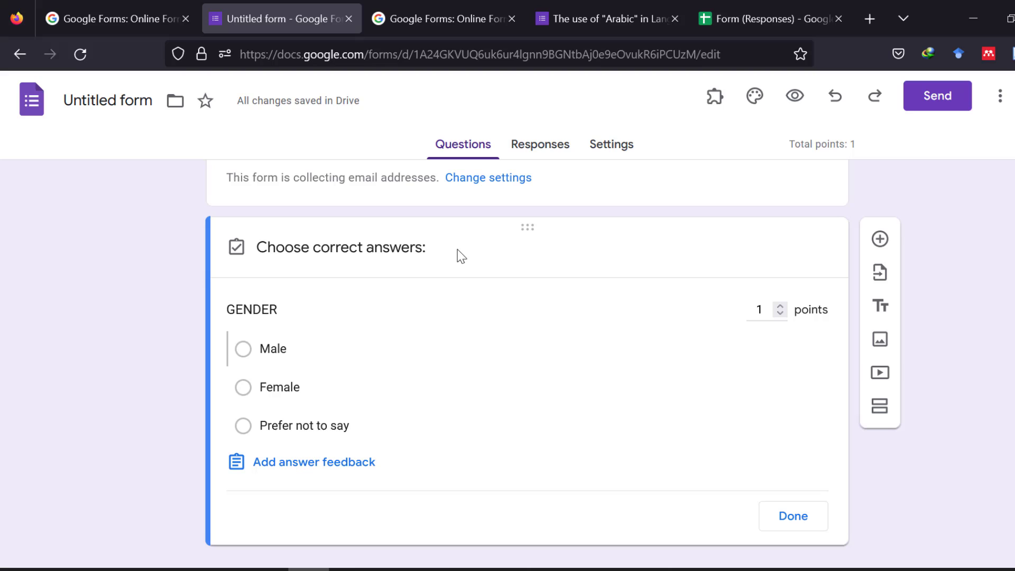
pyautogui.click(550, 154)
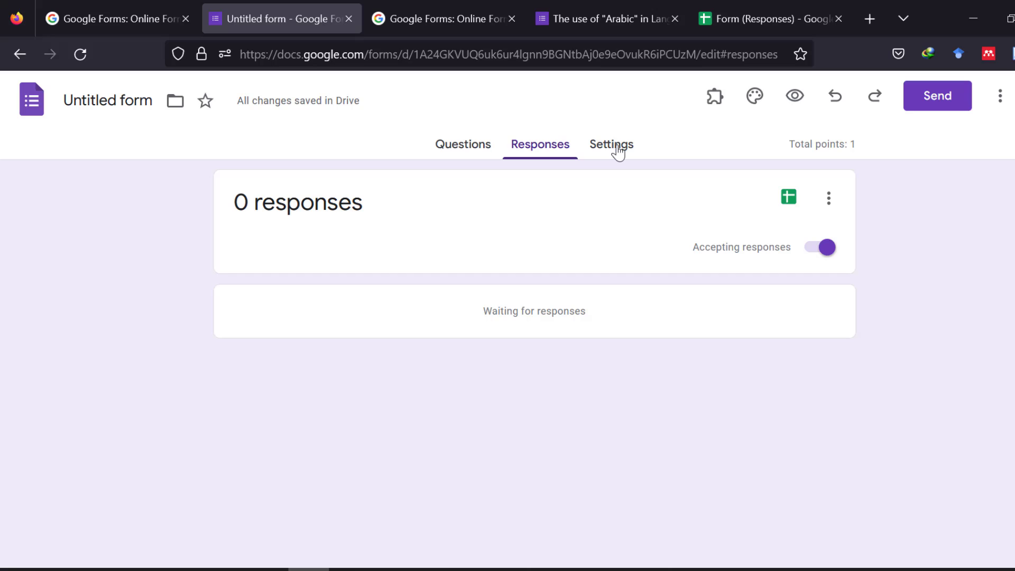
# Add a new blank multiple-choice question below GENDER and select its title.
pyautogui.click(468, 144)
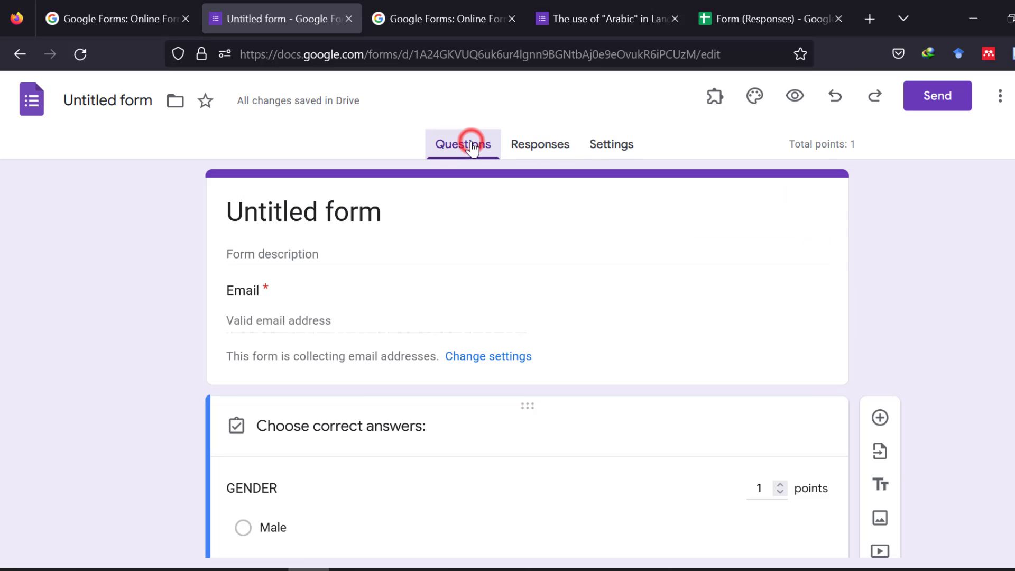
pyautogui.scroll(-2, 326, 430)
pyautogui.scroll(-3, 326, 430)
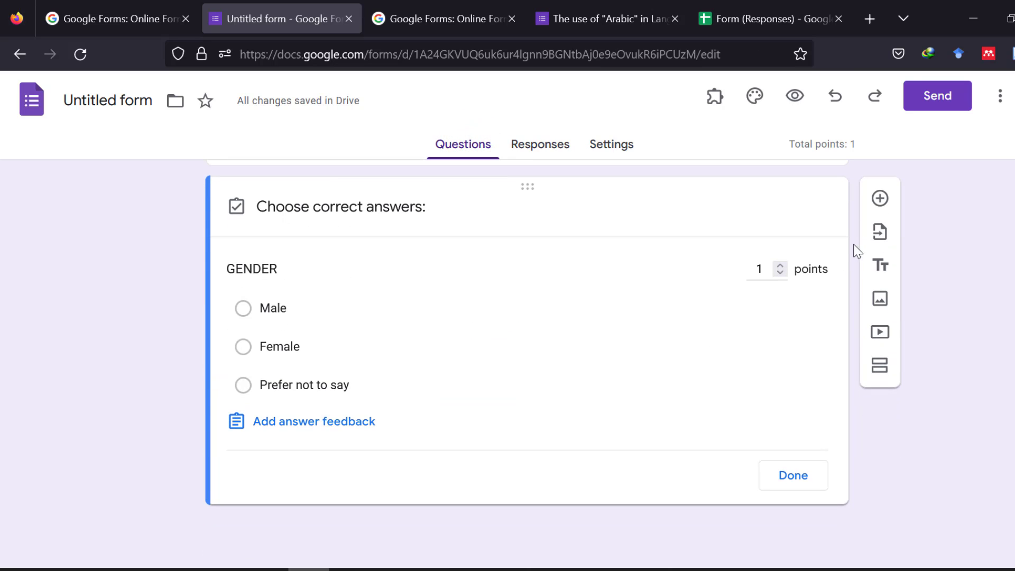
pyautogui.click(883, 206)
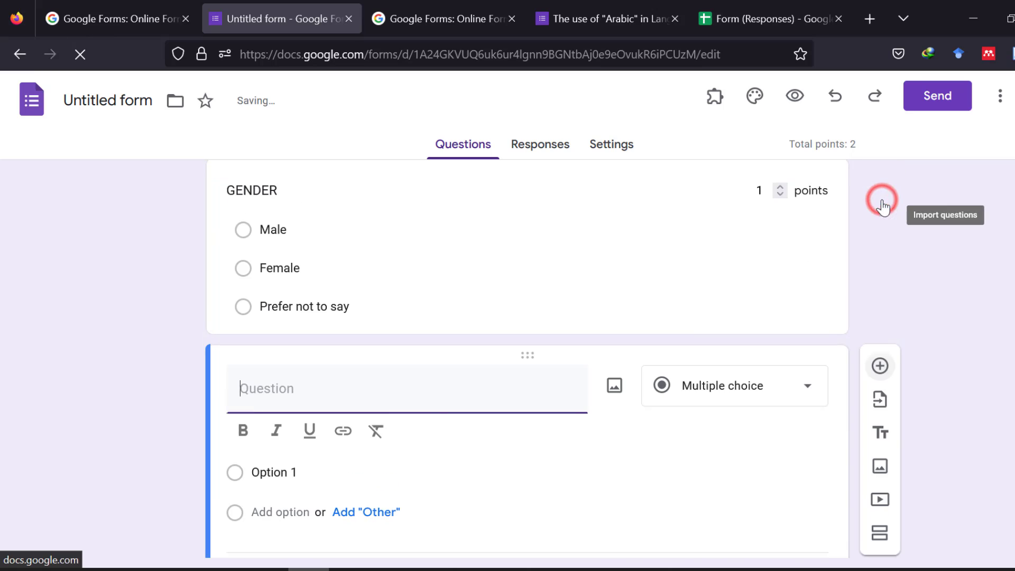
pyautogui.click(302, 395)
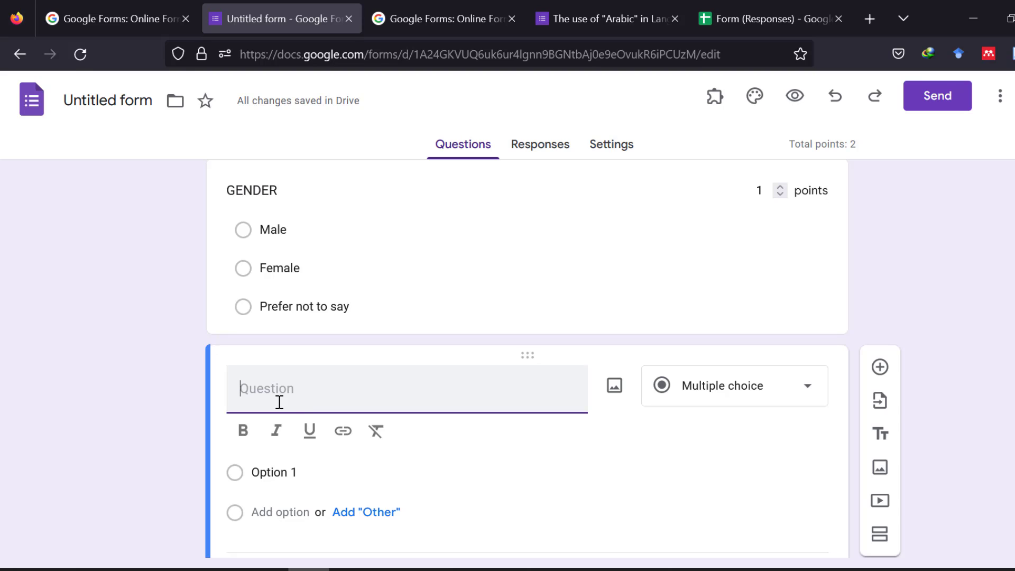
# Title the question A1 and make it a linear scale labelled STRONGLY DISAGREE to STRONGLY AGREE.
pyautogui.write('A1')
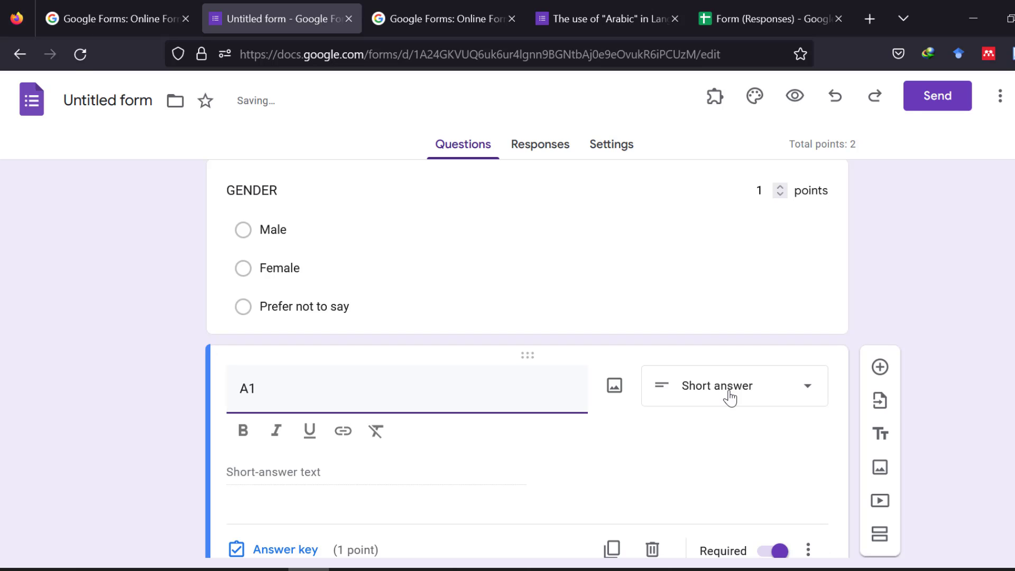
pyautogui.click(768, 389)
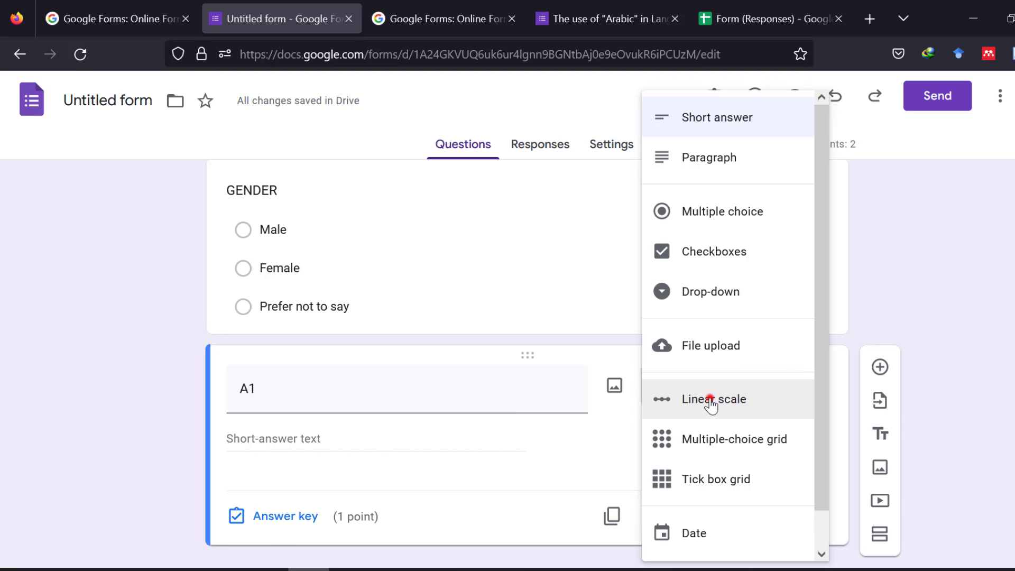
pyautogui.click(711, 402)
pyautogui.click(275, 497)
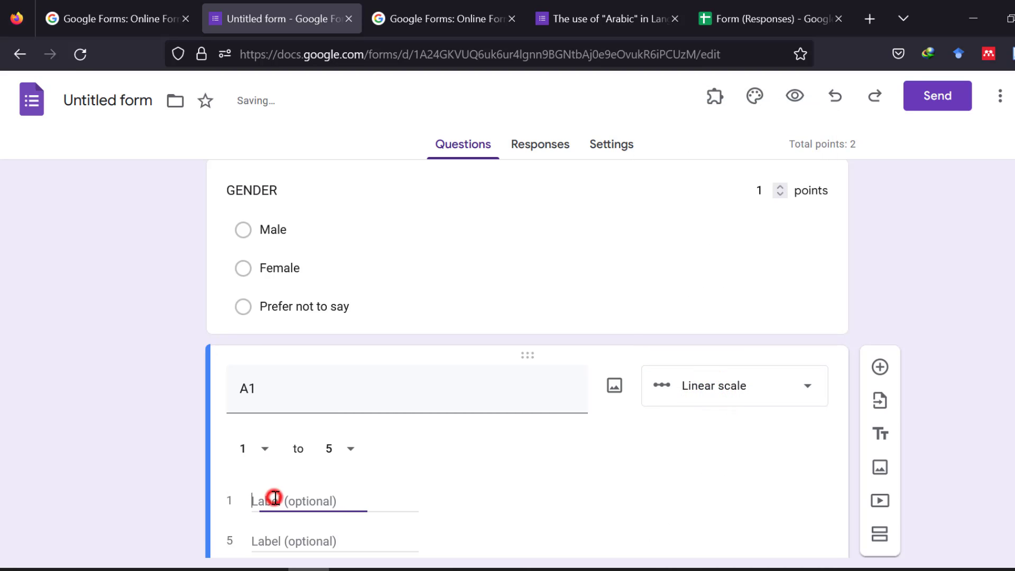
pyautogui.write('STR')
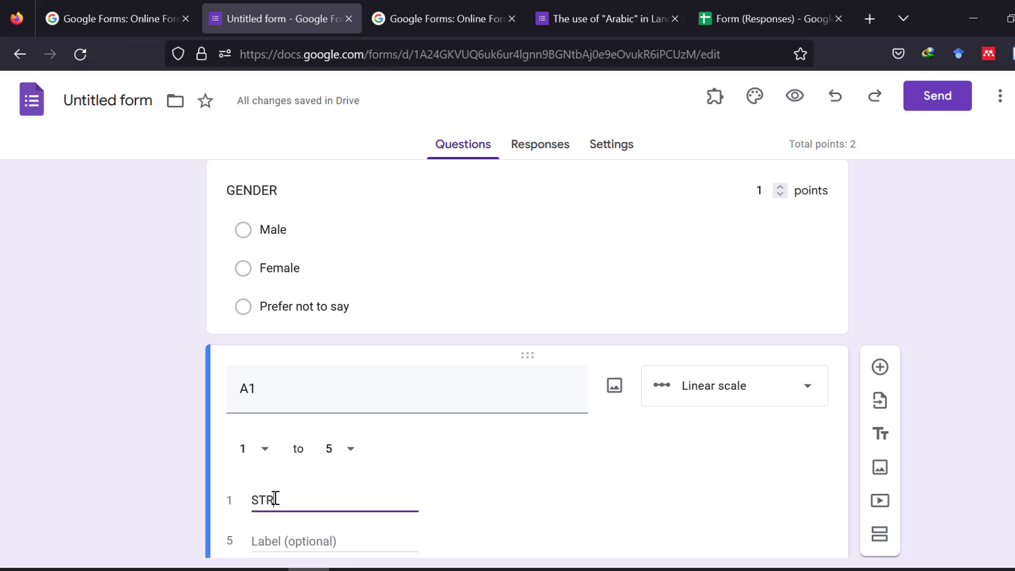
pyautogui.write('ONH')
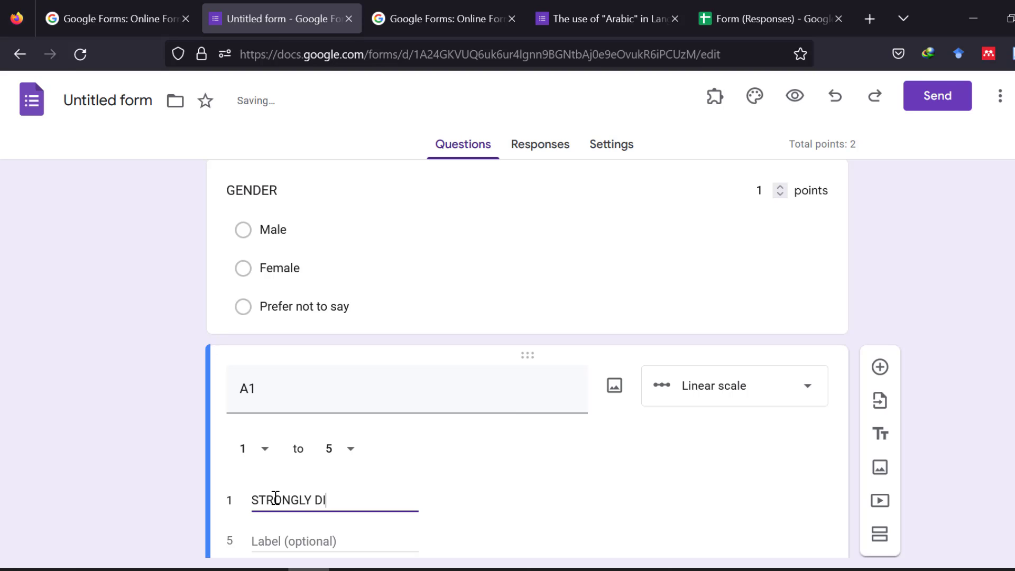
pyautogui.write('GREE')
pyautogui.click(268, 537)
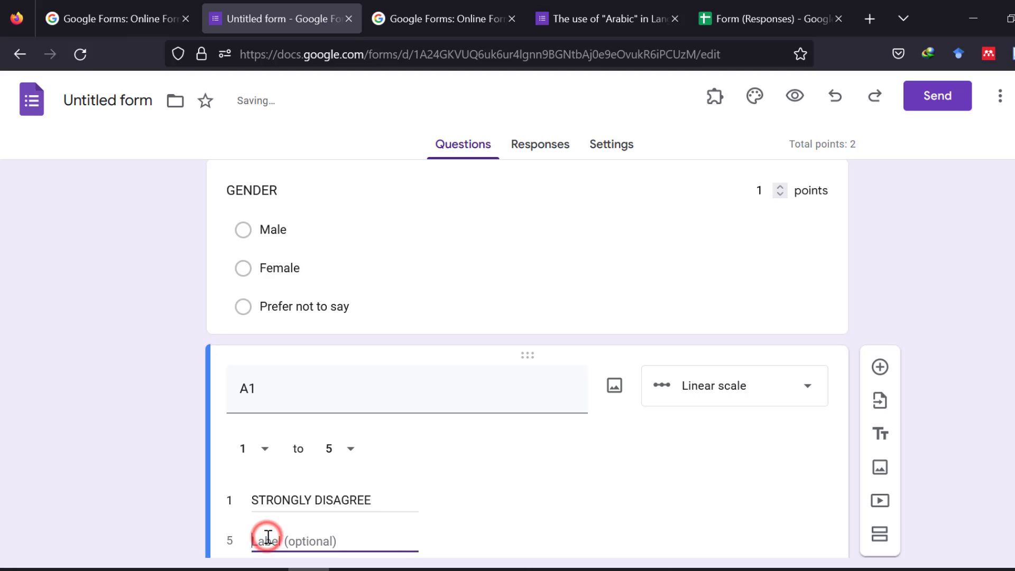
pyautogui.write('STRONGLY AGREE')
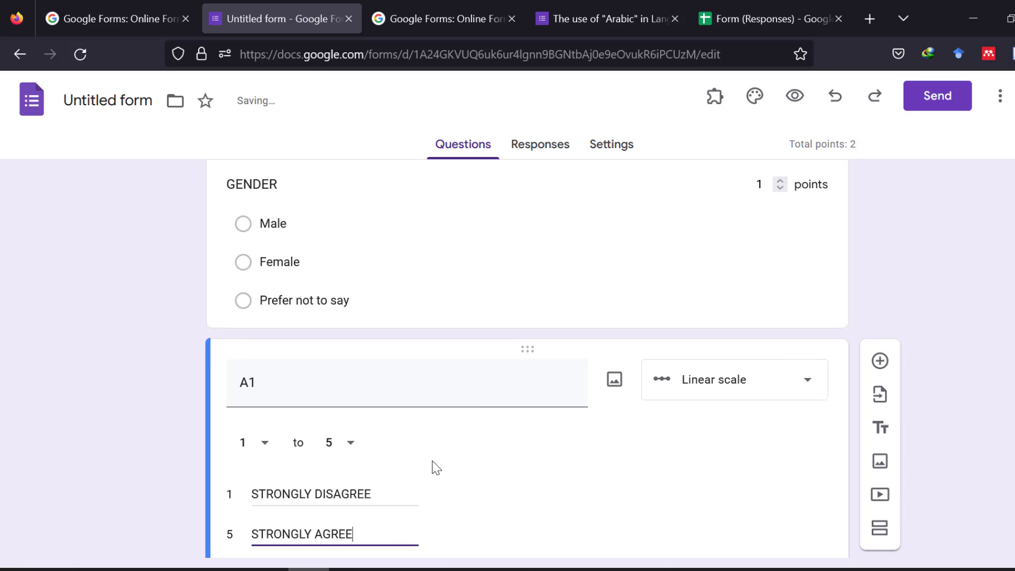
pyautogui.scroll(-2, 529, 455)
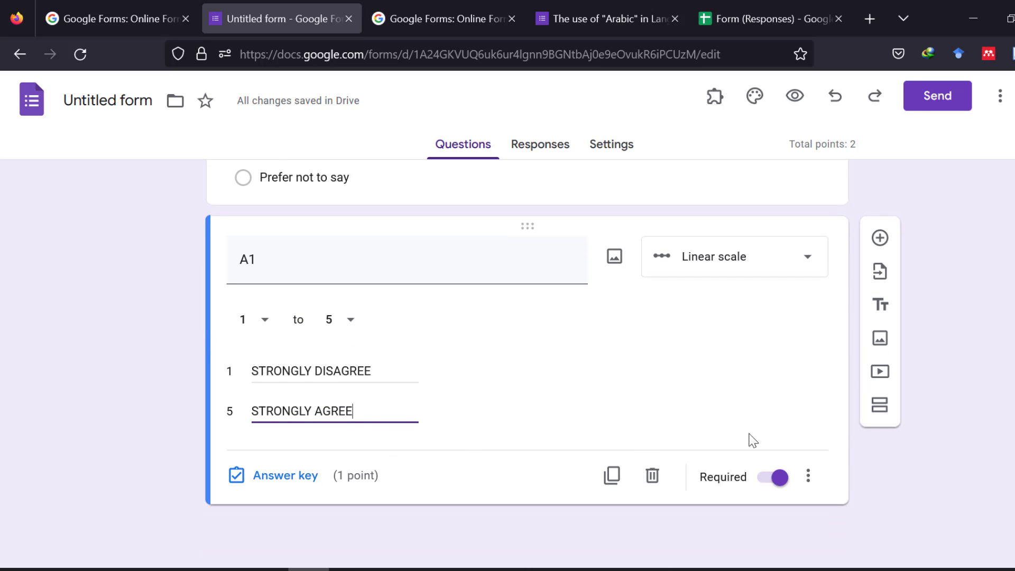
# Turn quiz mode off in Settings and return to the A1 question in the editor.
pyautogui.click(981, 456)
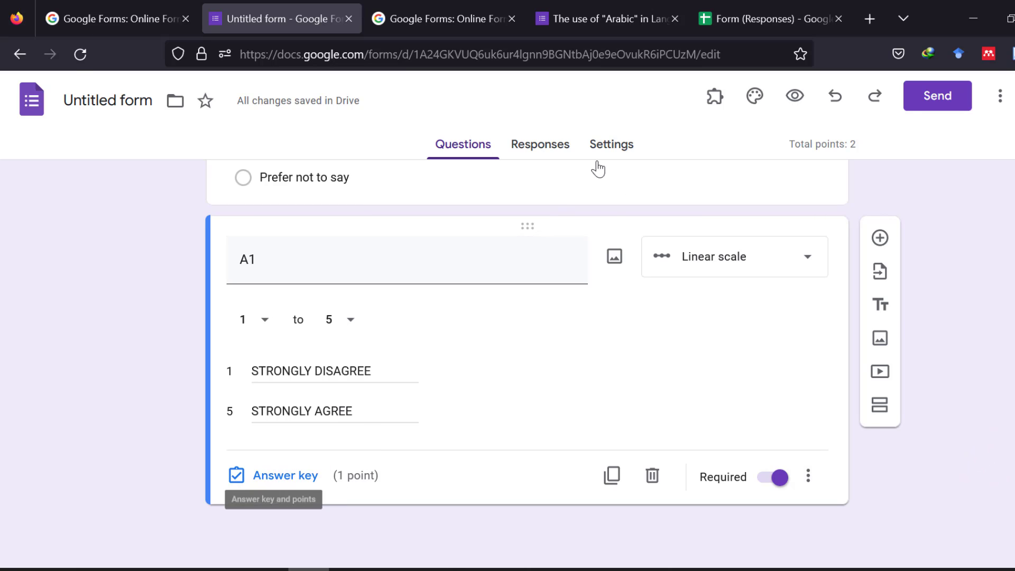
pyautogui.click(596, 144)
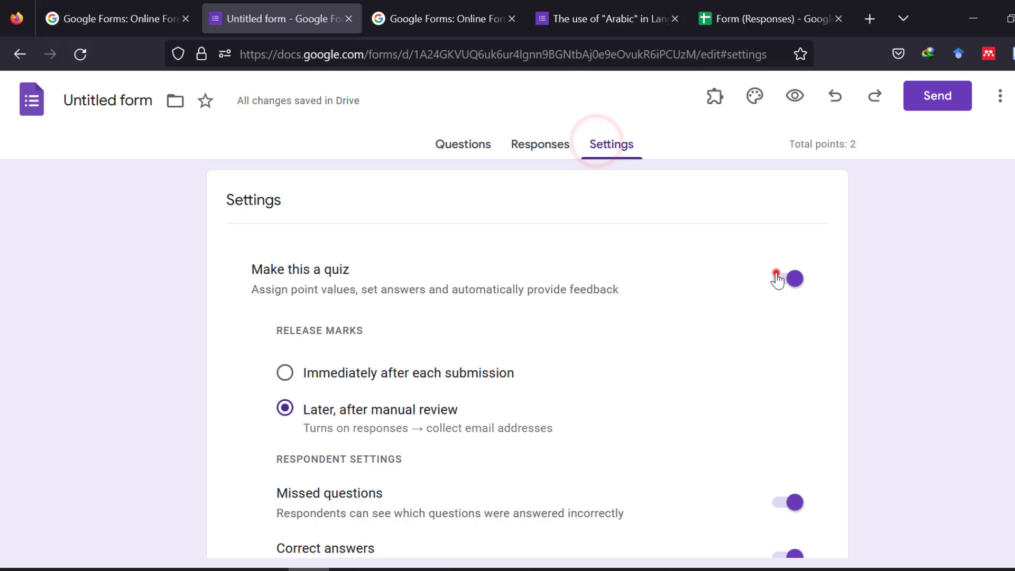
pyautogui.click(777, 278)
pyautogui.click(462, 144)
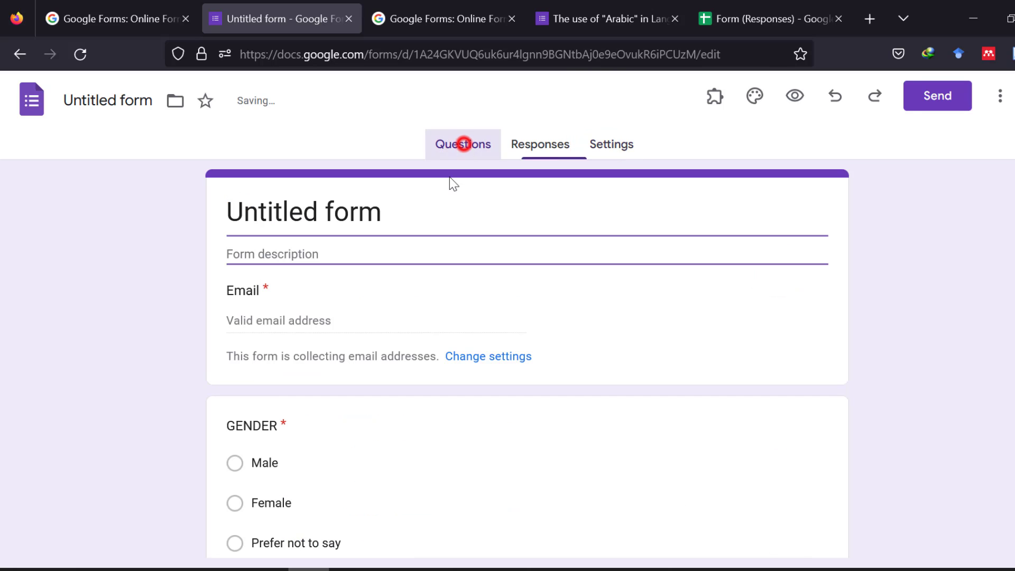
pyautogui.click(93, 505)
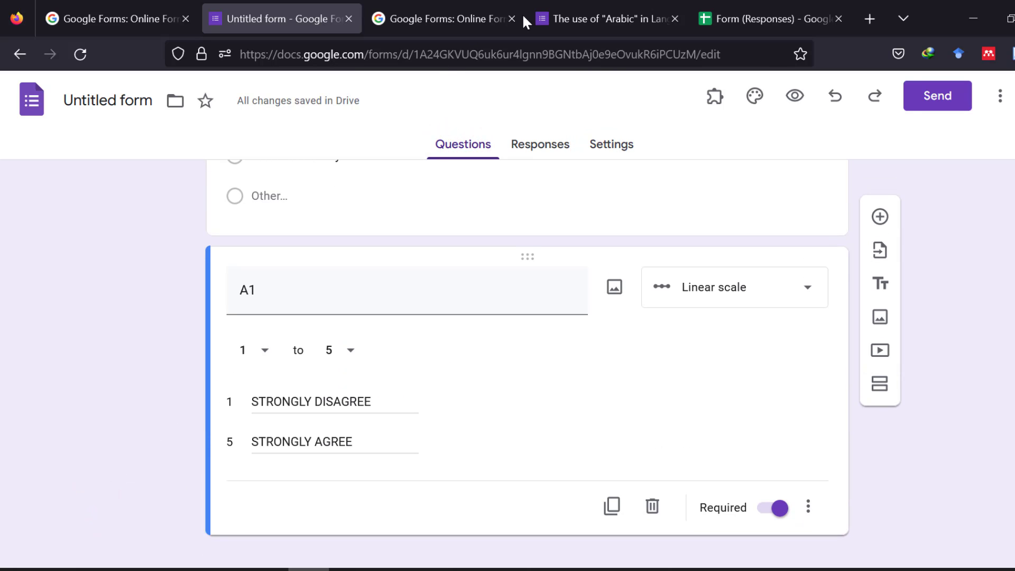
# Switch to 'The use of Arabic' questionnaire and scroll to its Likert-scale questions.
pyautogui.click(629, 9)
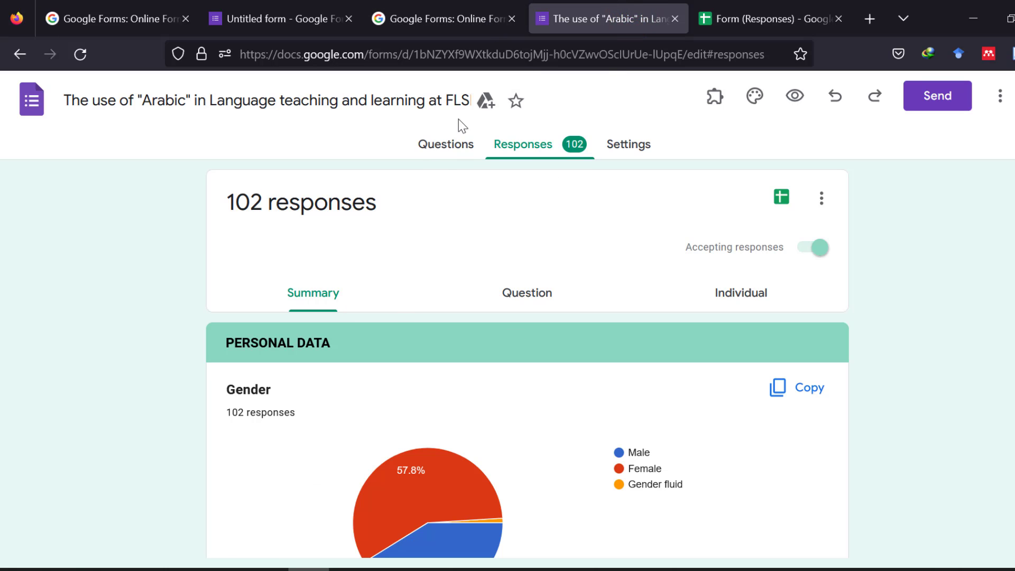
pyautogui.click(443, 147)
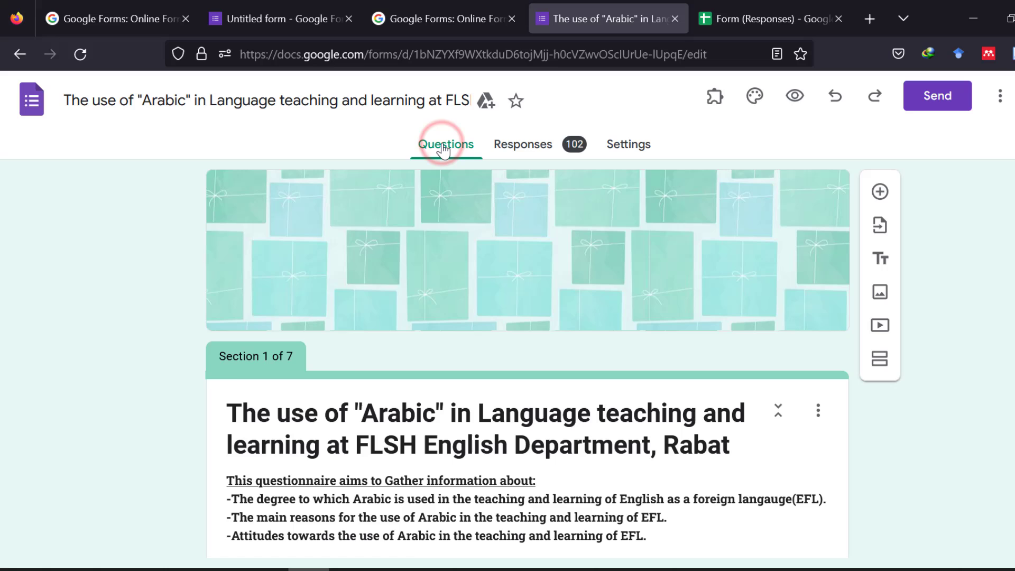
pyautogui.scroll(-20, 453, 197)
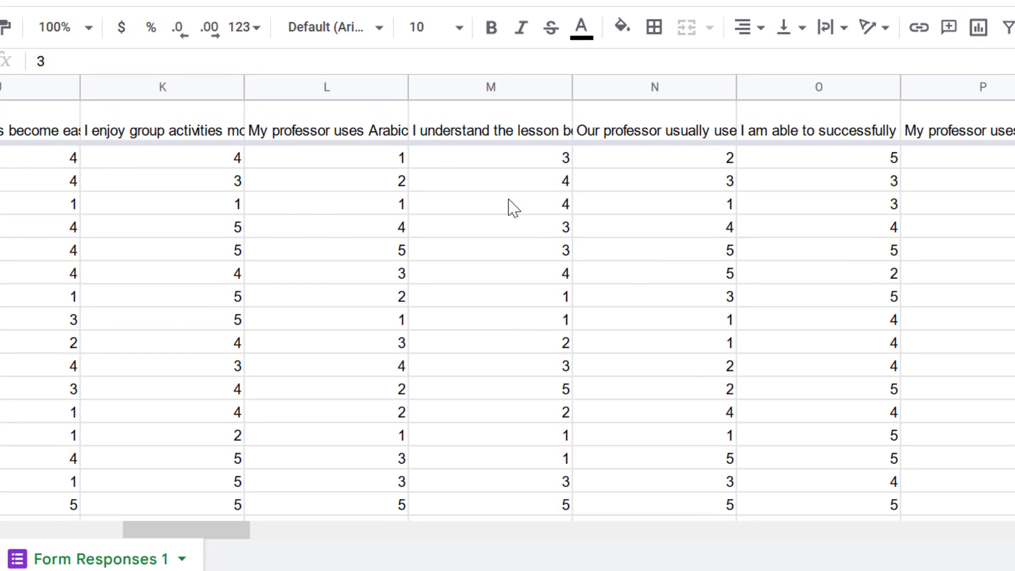
pyautogui.scroll(-10, 608, 291)
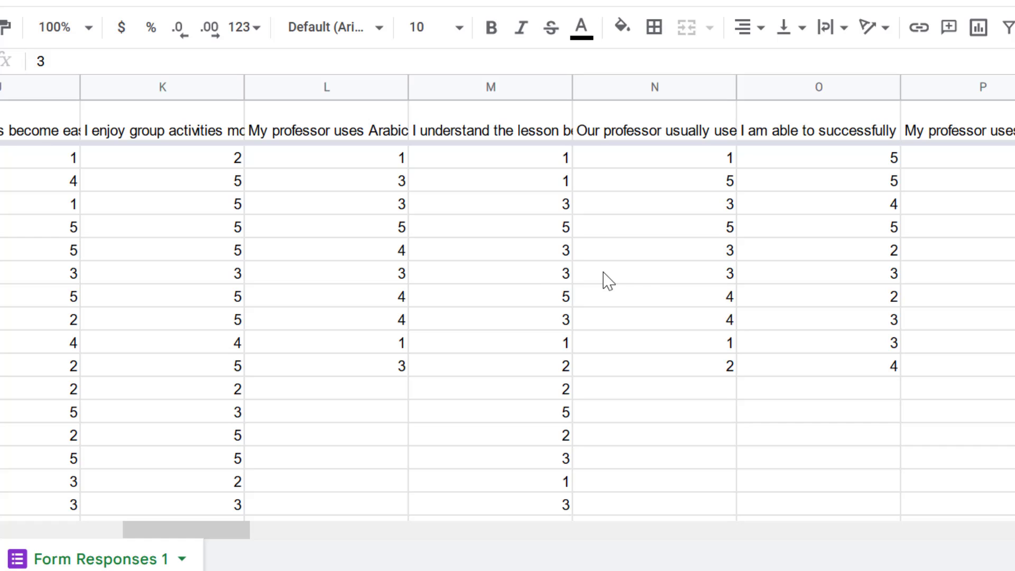
pyautogui.scroll(-10, 648, 295)
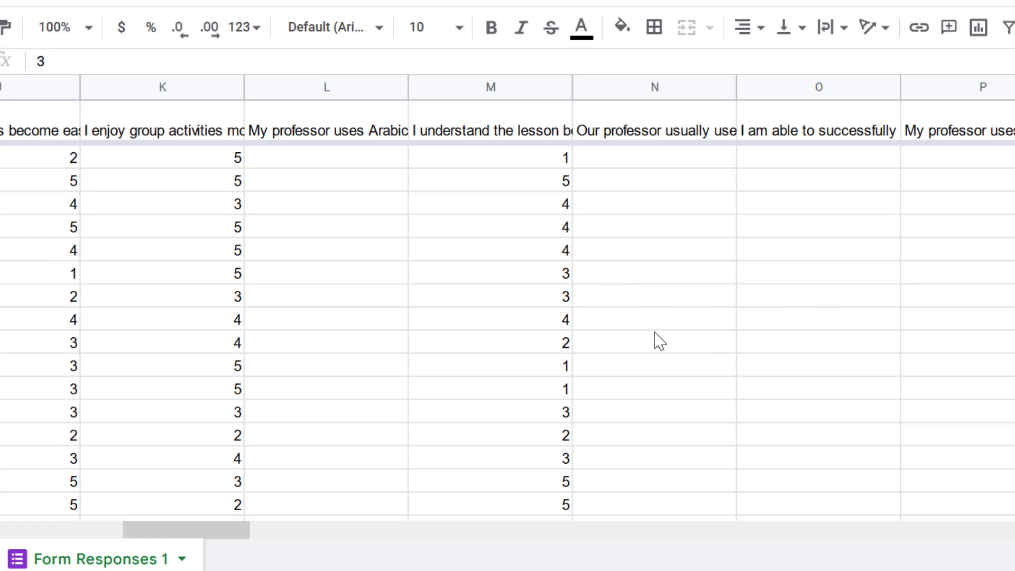
pyautogui.scroll(-10, 655, 341)
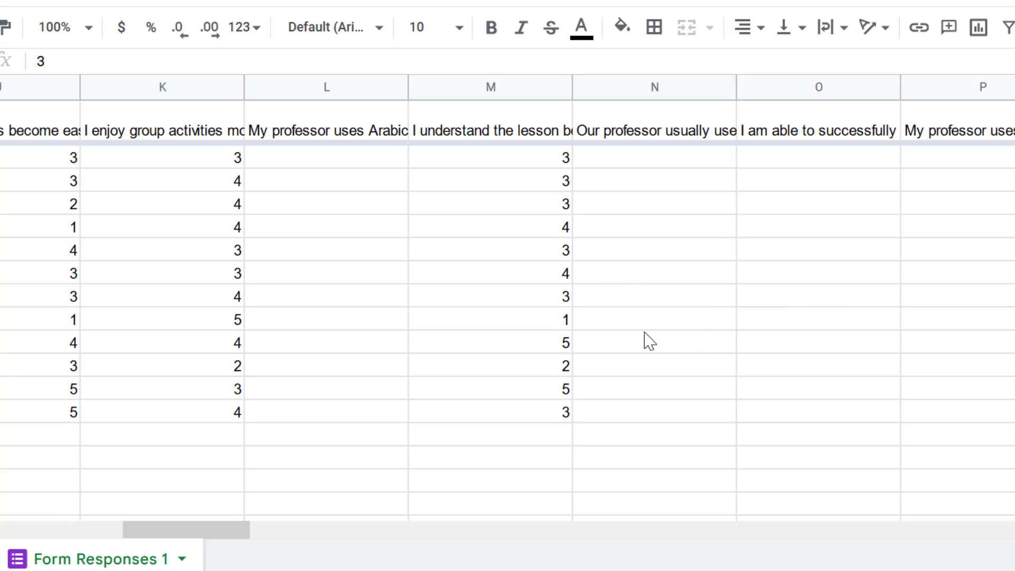
pyautogui.scroll(15, 650, 341)
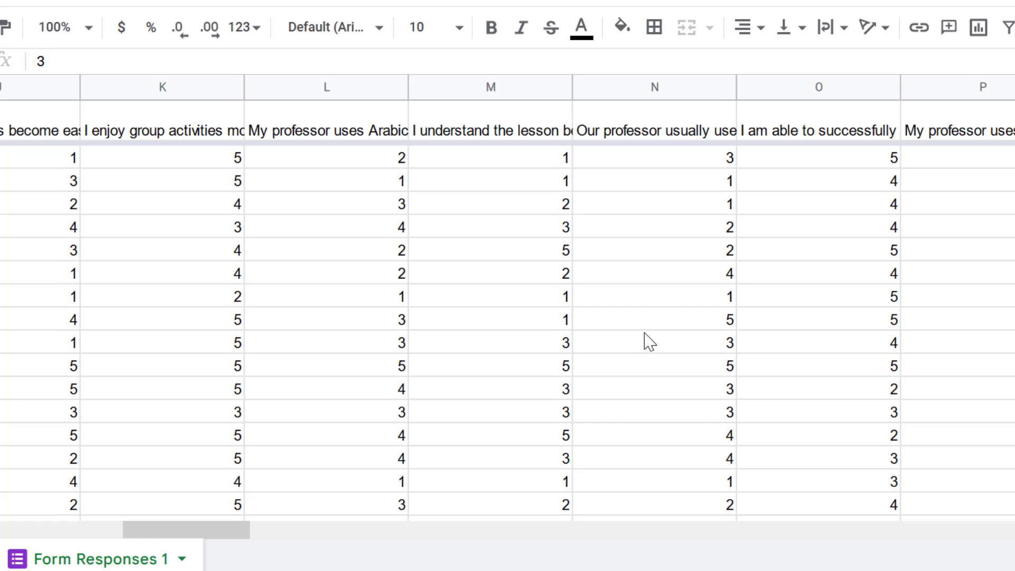
pyautogui.scroll(2, 651, 341)
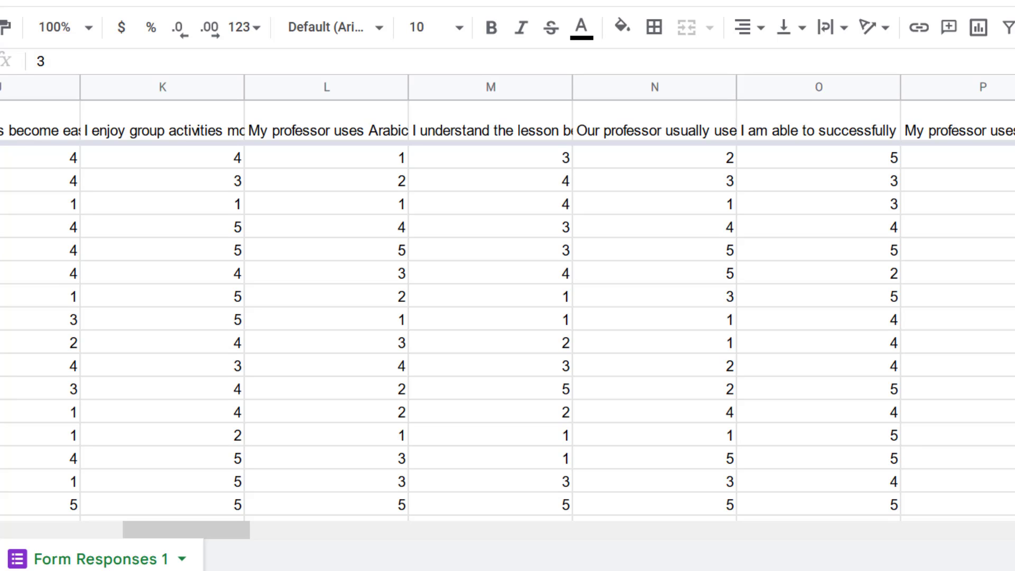
# Copy a shortened forms.gle sharing link for the untitled form.
pyautogui.click(285, 0)
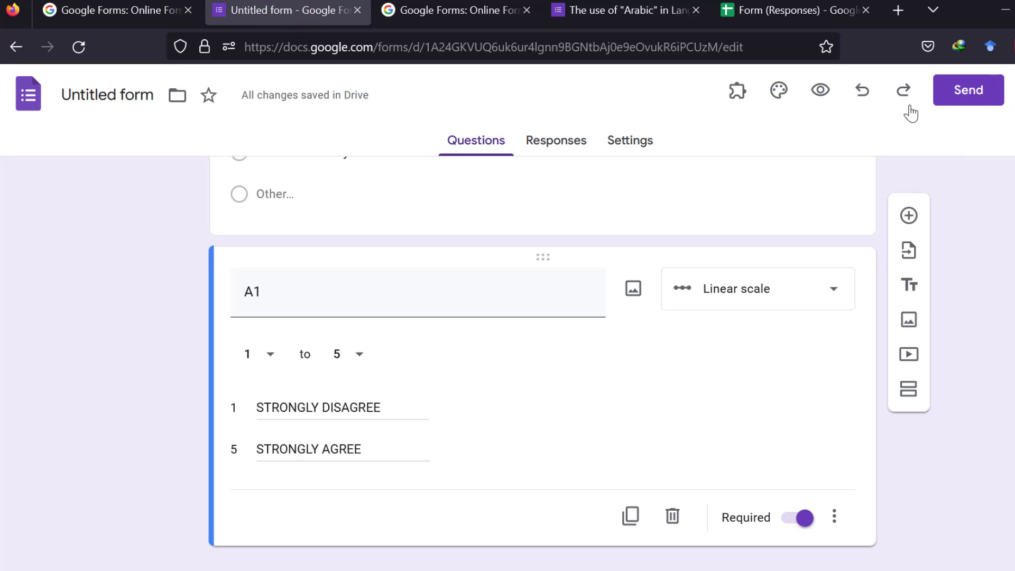
pyautogui.click(978, 95)
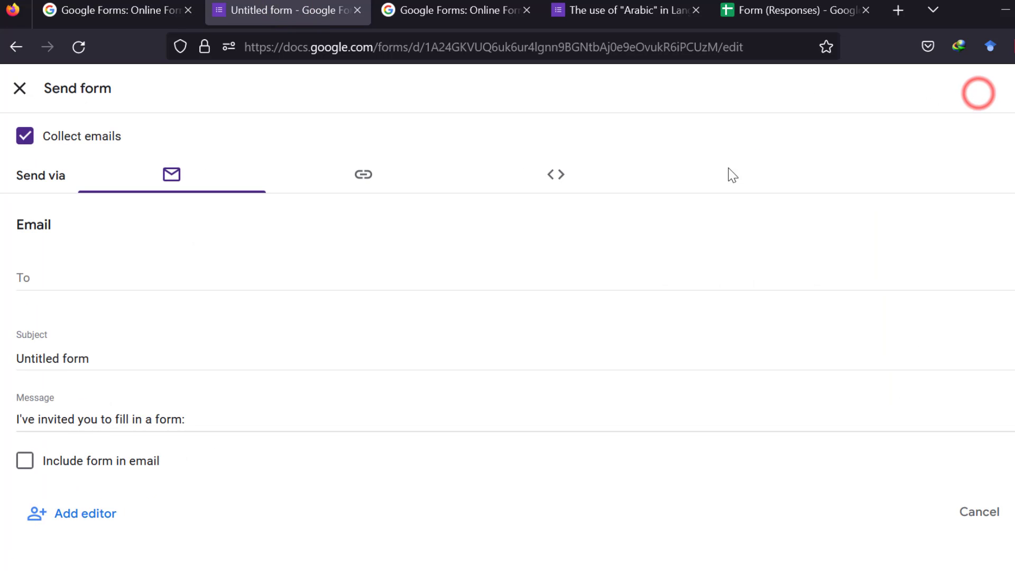
pyautogui.click(359, 180)
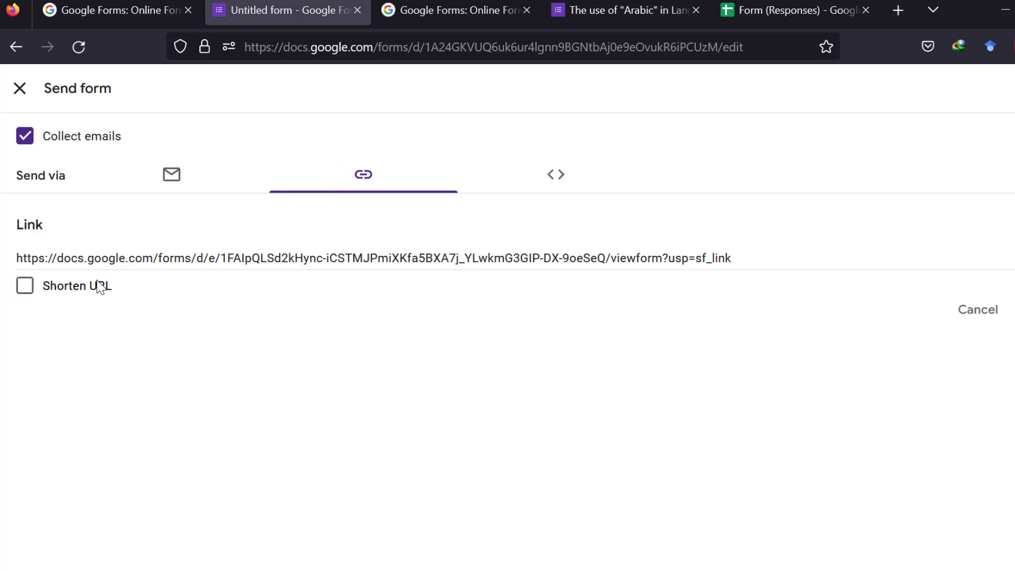
pyautogui.click(25, 286)
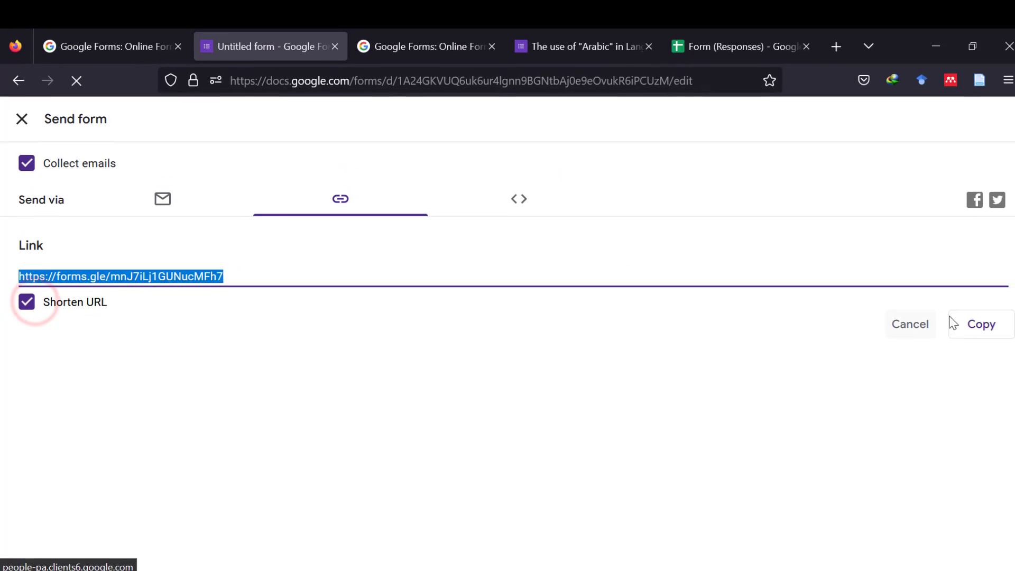
pyautogui.click(953, 324)
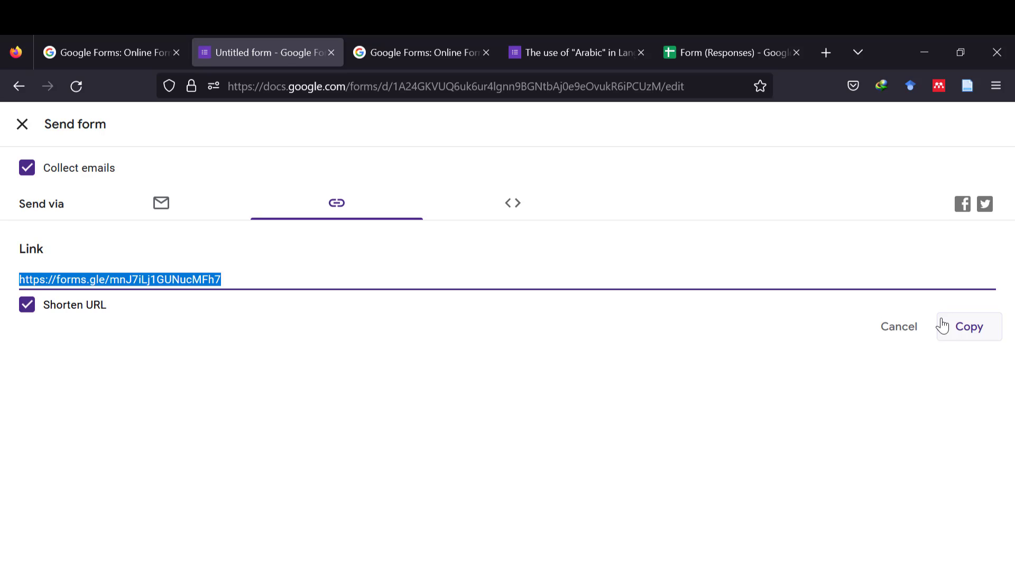
# Close the Send dialog, open Add collaborators from the More menu, then view Responses.
pyautogui.click(21, 125)
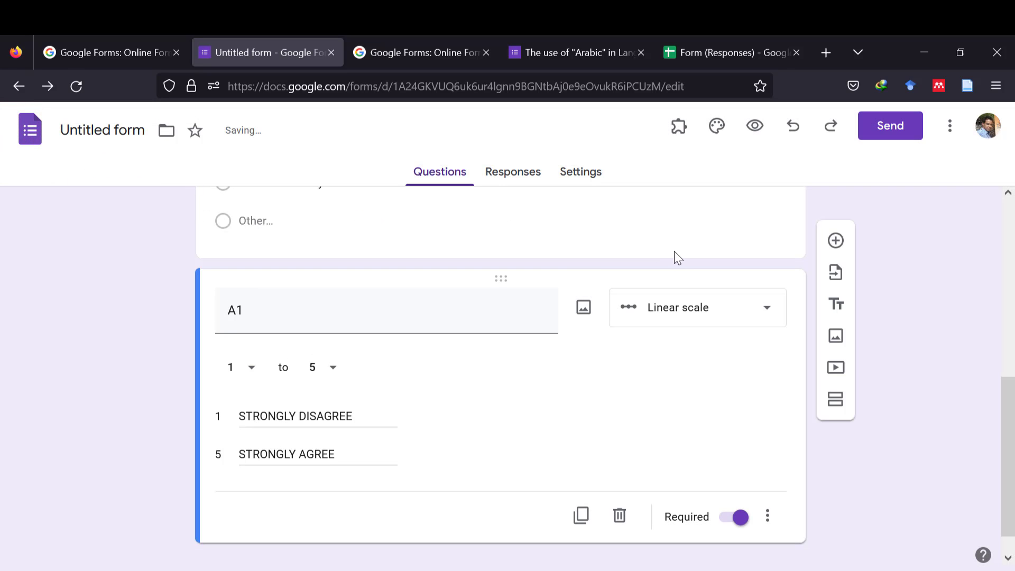
pyautogui.click(951, 127)
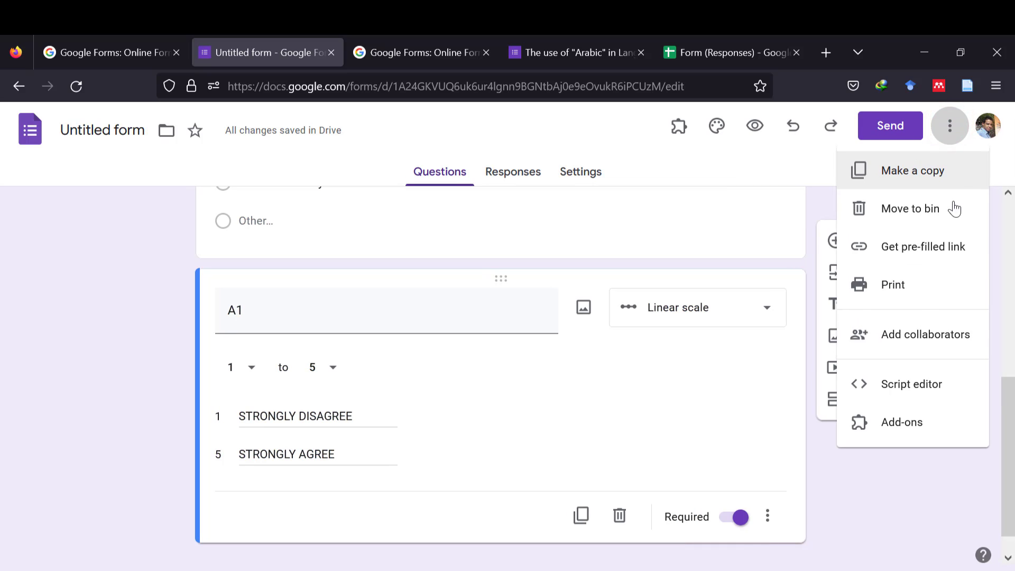
pyautogui.click(864, 345)
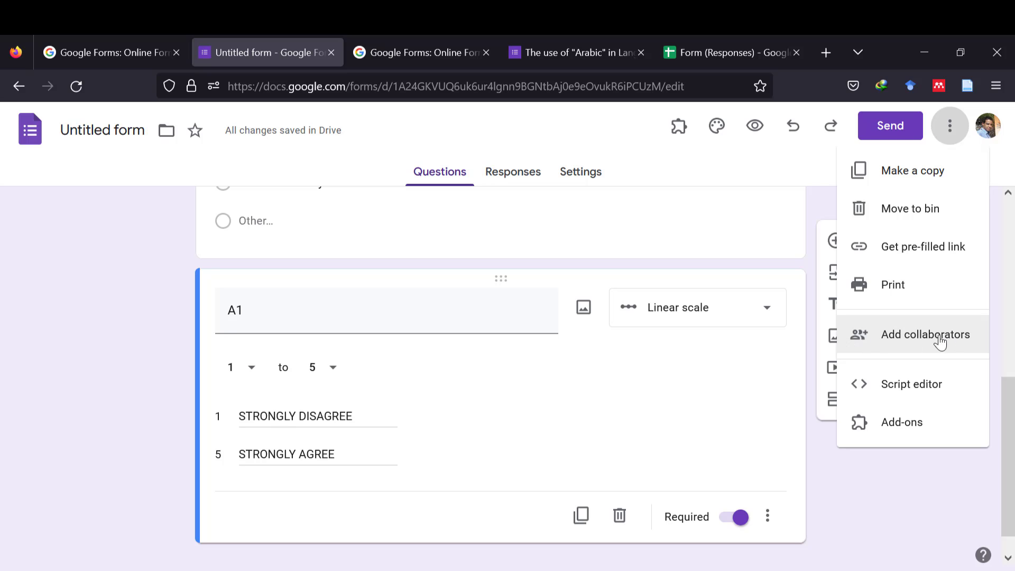
pyautogui.click(509, 172)
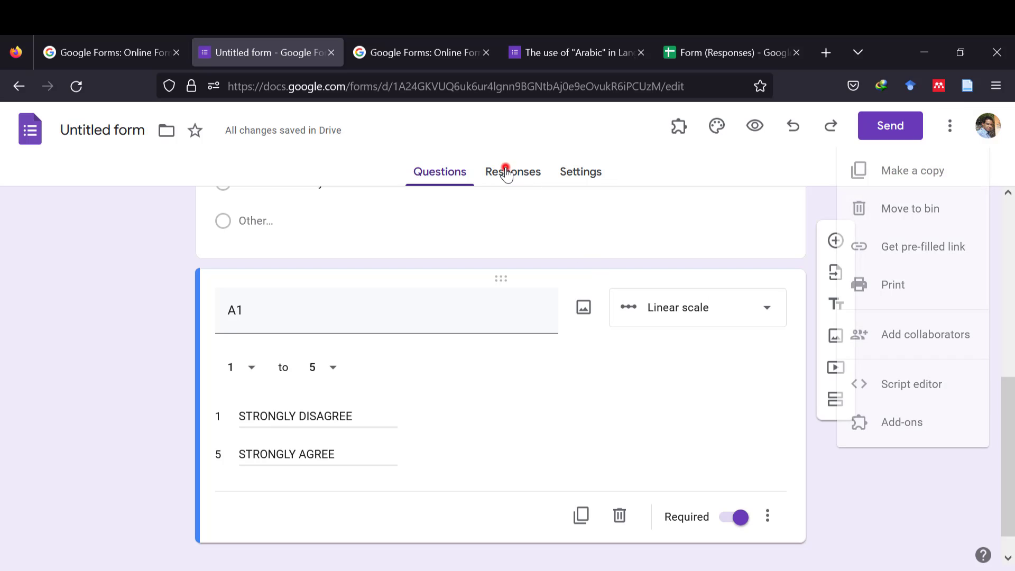
# From the form's responses, open the spreadsheet's File > Download list of Excel, OpenDocument, PDF and Web page formats.
pyautogui.click(507, 171)
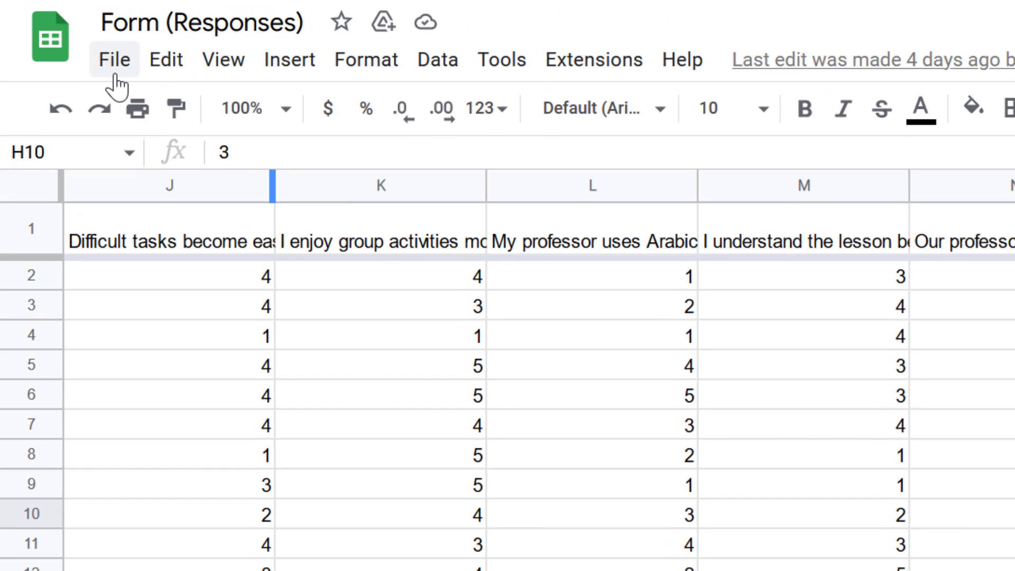
pyautogui.click(114, 63)
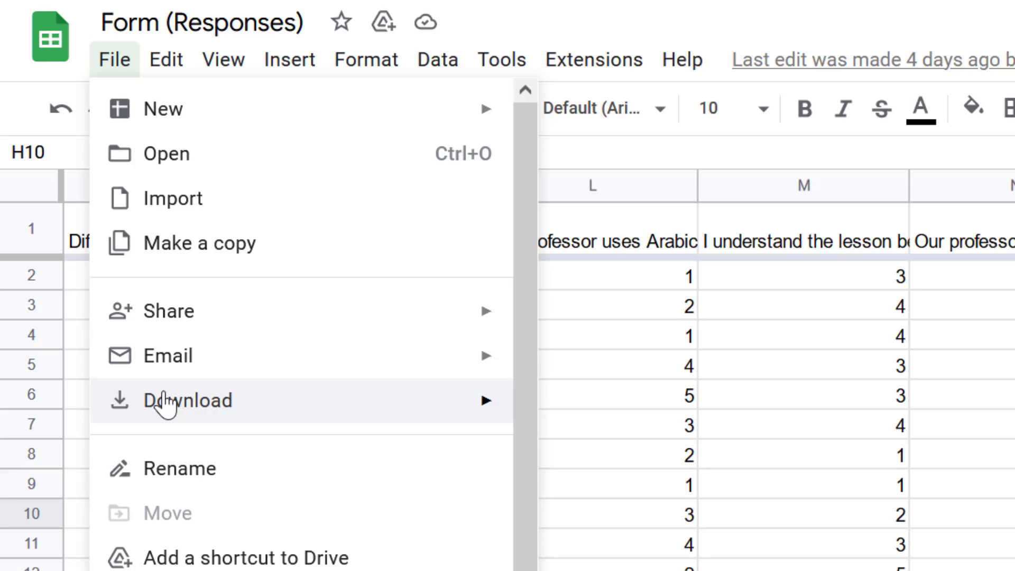
pyautogui.moveTo(163, 404)
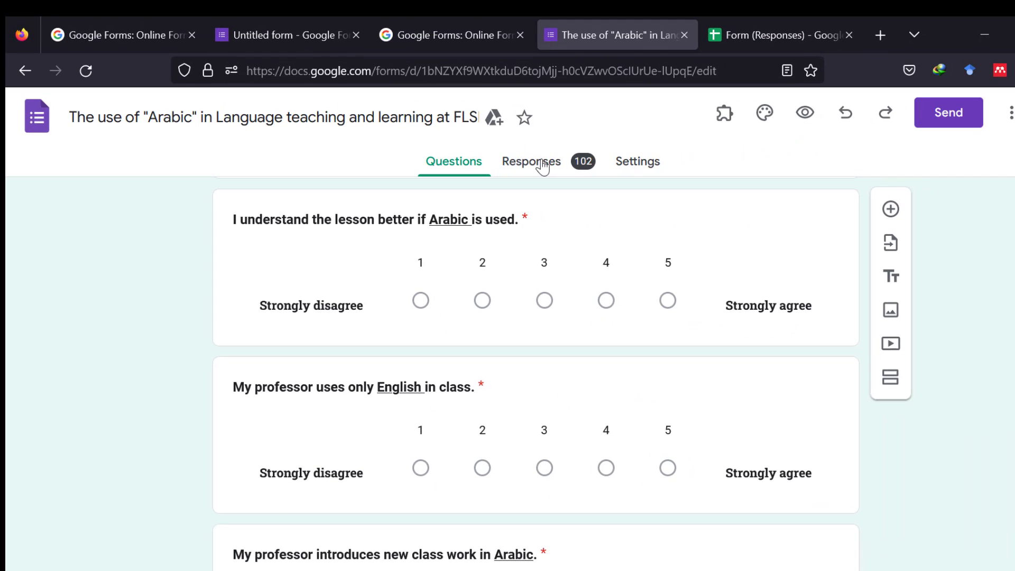
# Copy the Gender pie chart (57.8% female, 41.2% male) from the questionnaire's Responses summary.
pyautogui.click(543, 166)
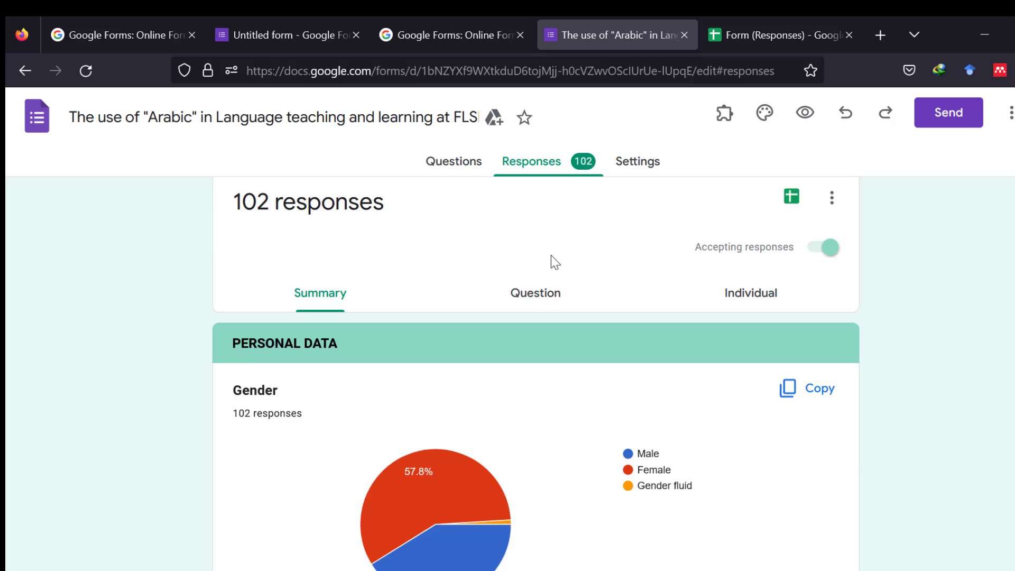
pyautogui.scroll(-3, 554, 263)
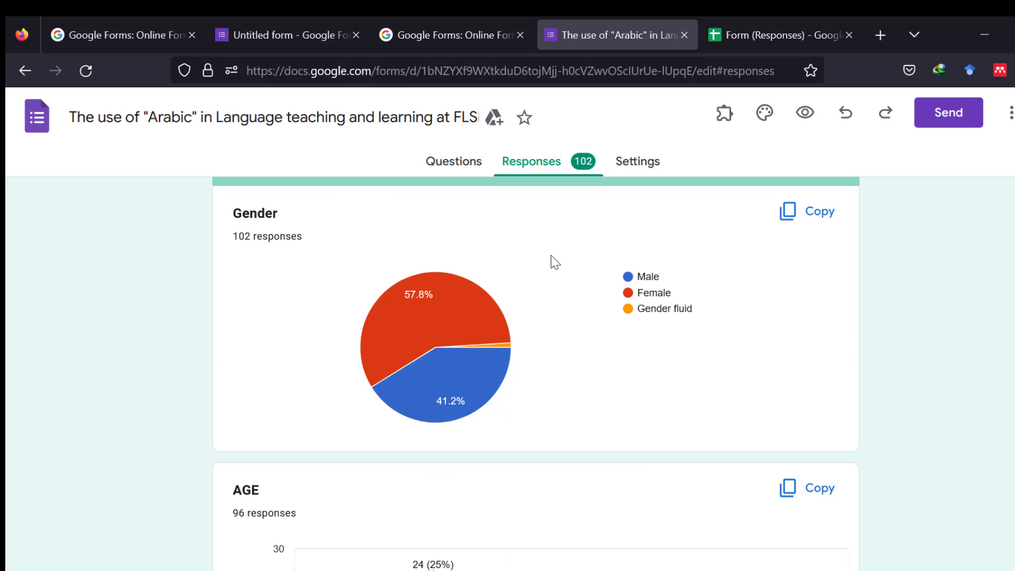
pyautogui.click(809, 214)
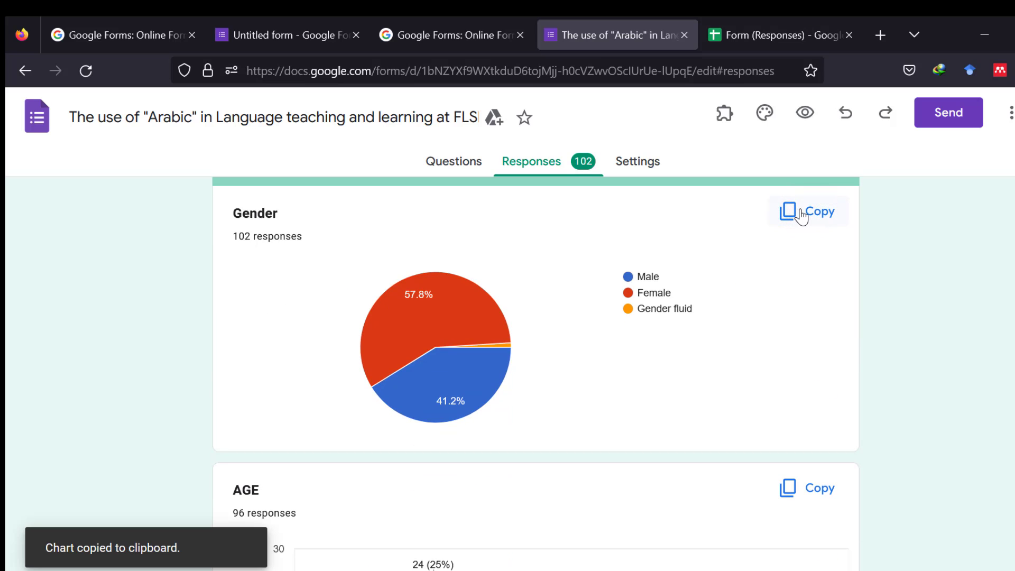
pyautogui.scroll(2, 801, 216)
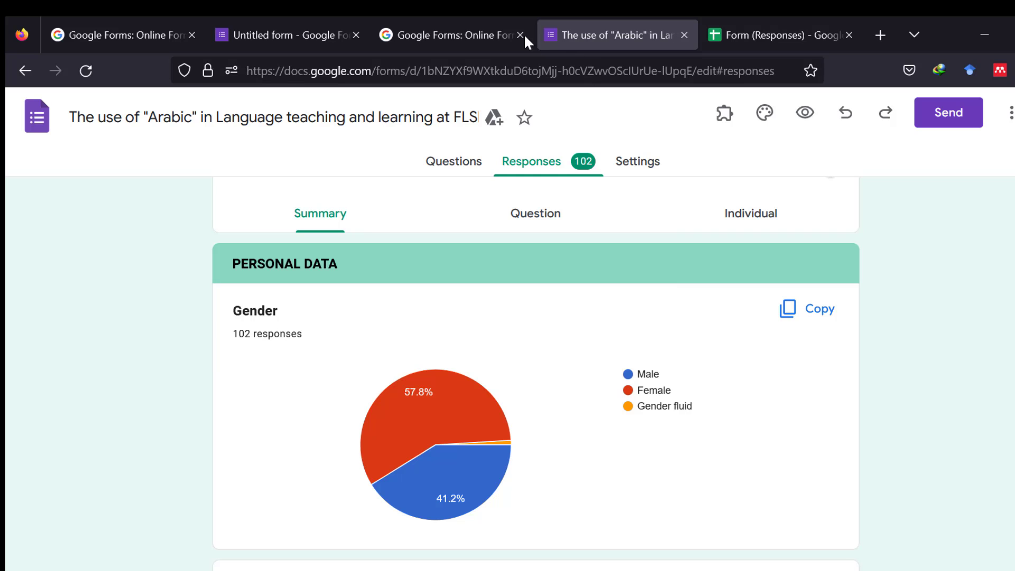
# Return to the untitled form's Questions view, showing GENDER followed by the A1 1-to-5 scale.
pyautogui.click(292, 35)
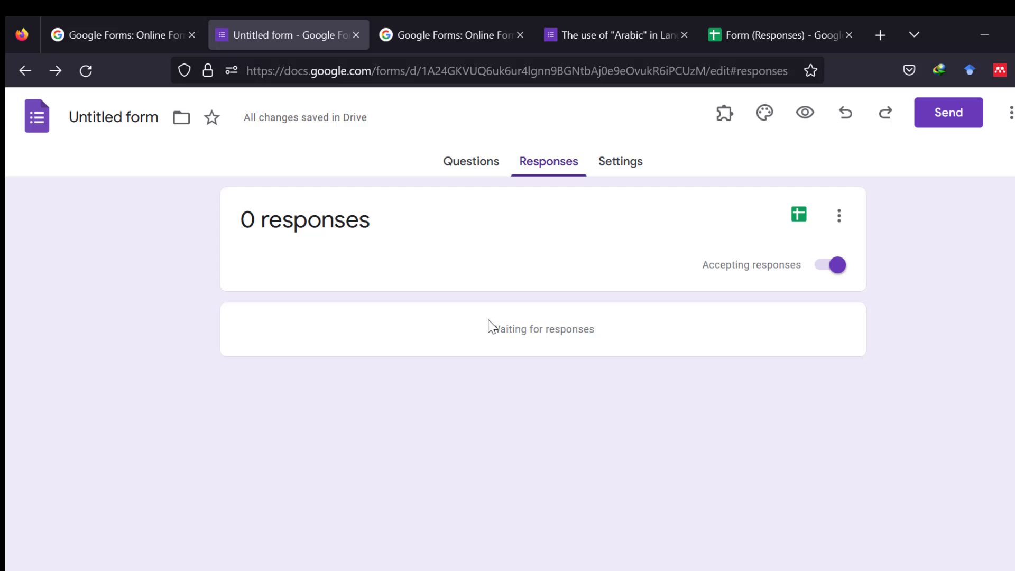
pyautogui.click(463, 162)
pyautogui.scroll(-5, 567, 284)
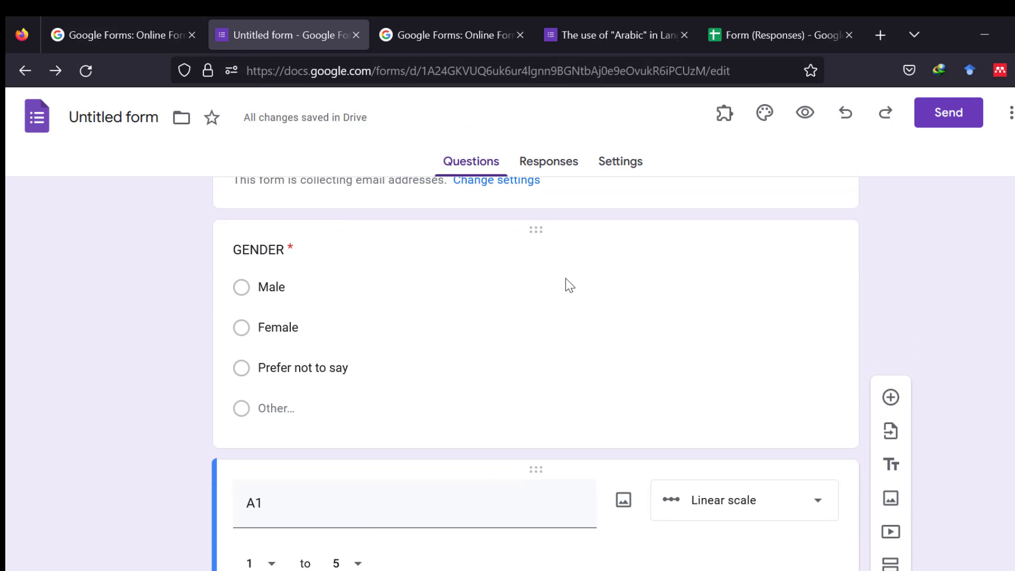